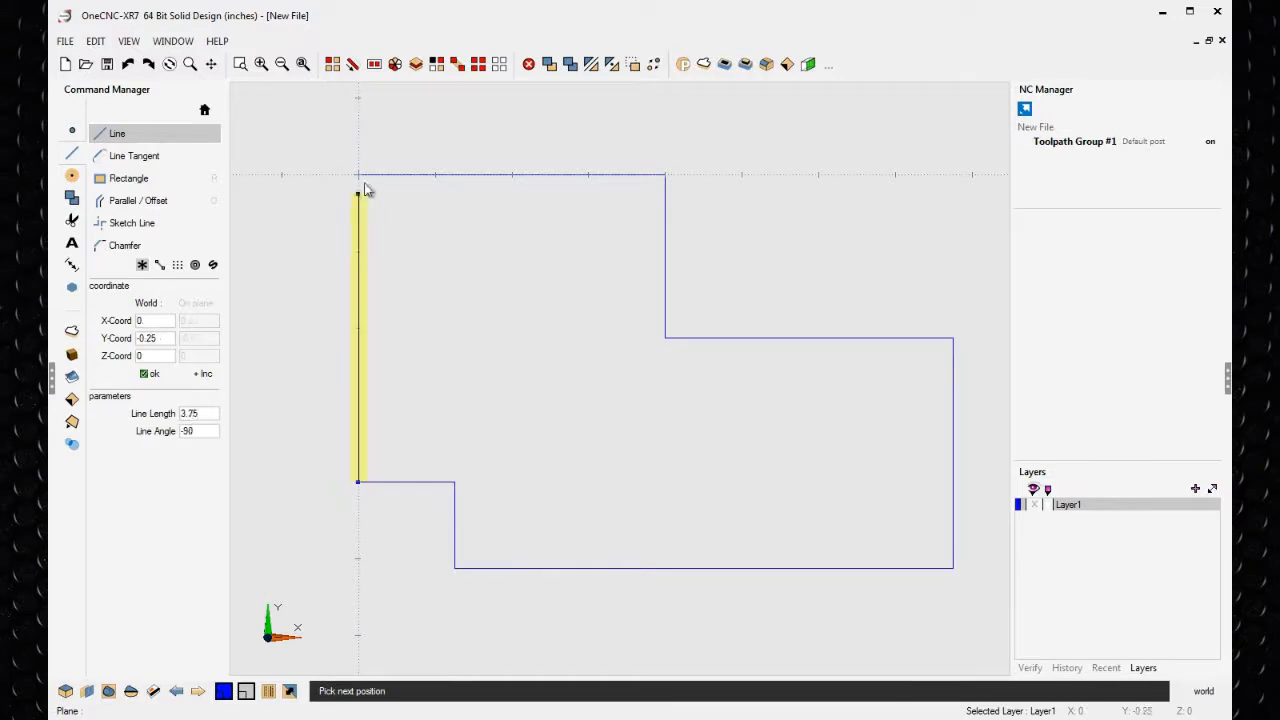
# Close the outline at the origin and fillet its two inner corners, radius 0.75 at the upper notch and 0.5 at the lower one
pyautogui.click(358, 176)
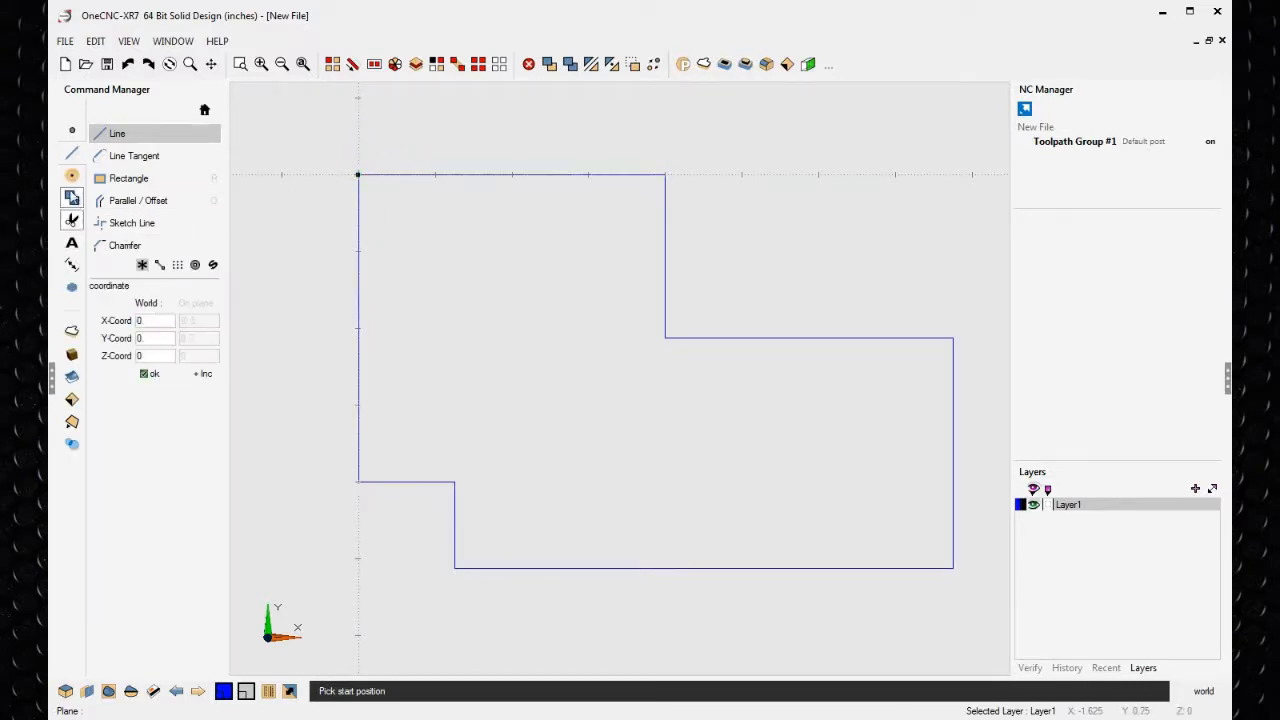
pyautogui.click(71, 175)
pyautogui.click(116, 223)
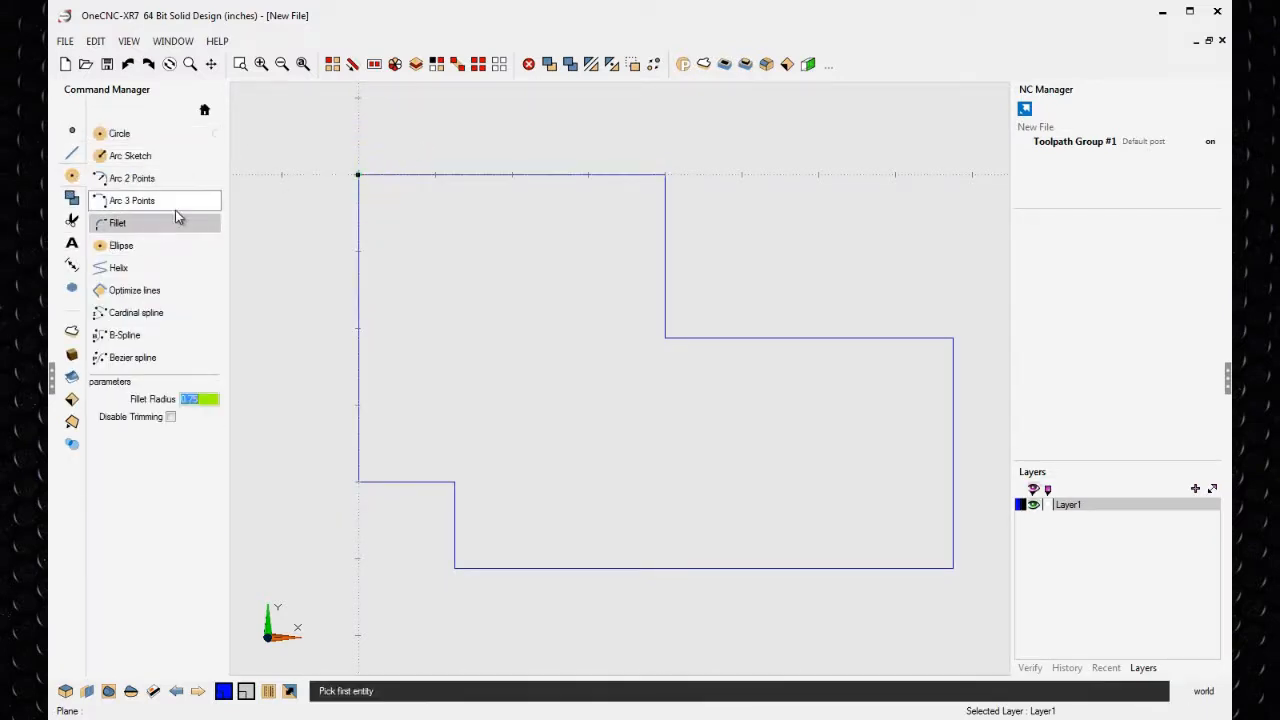
pyautogui.click(703, 336)
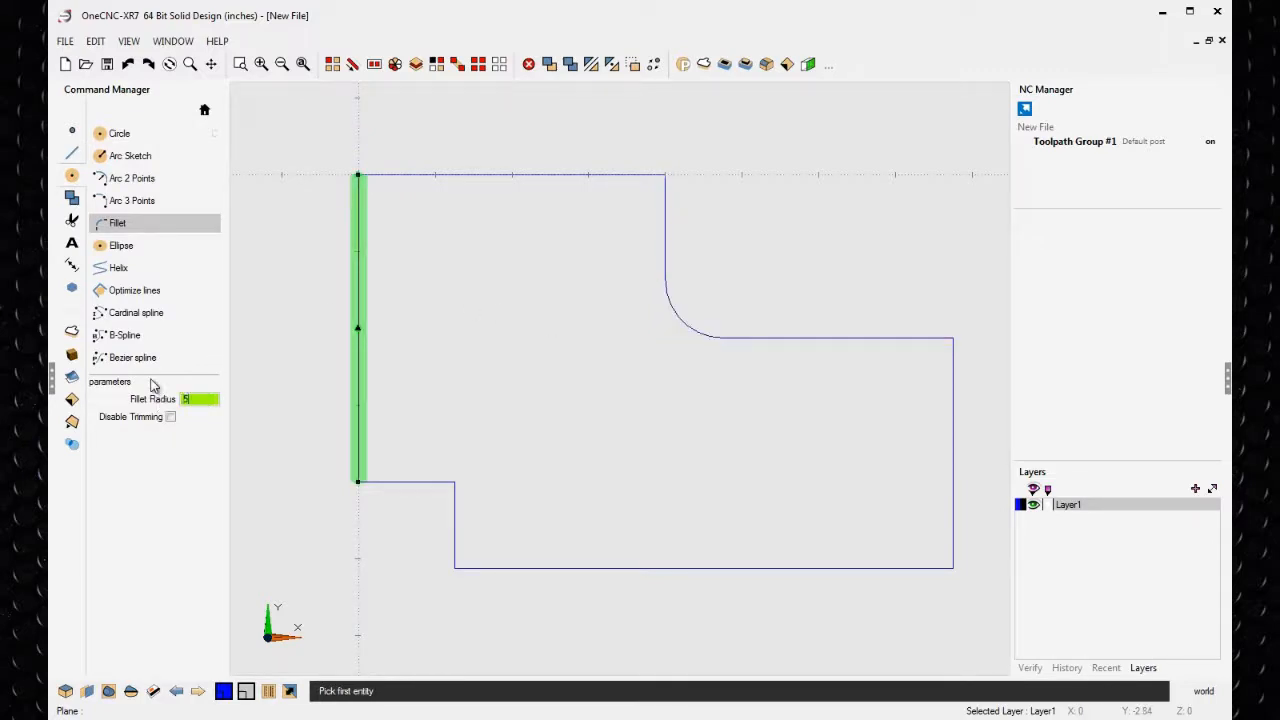
pyautogui.click(455, 535)
pyautogui.click(432, 482)
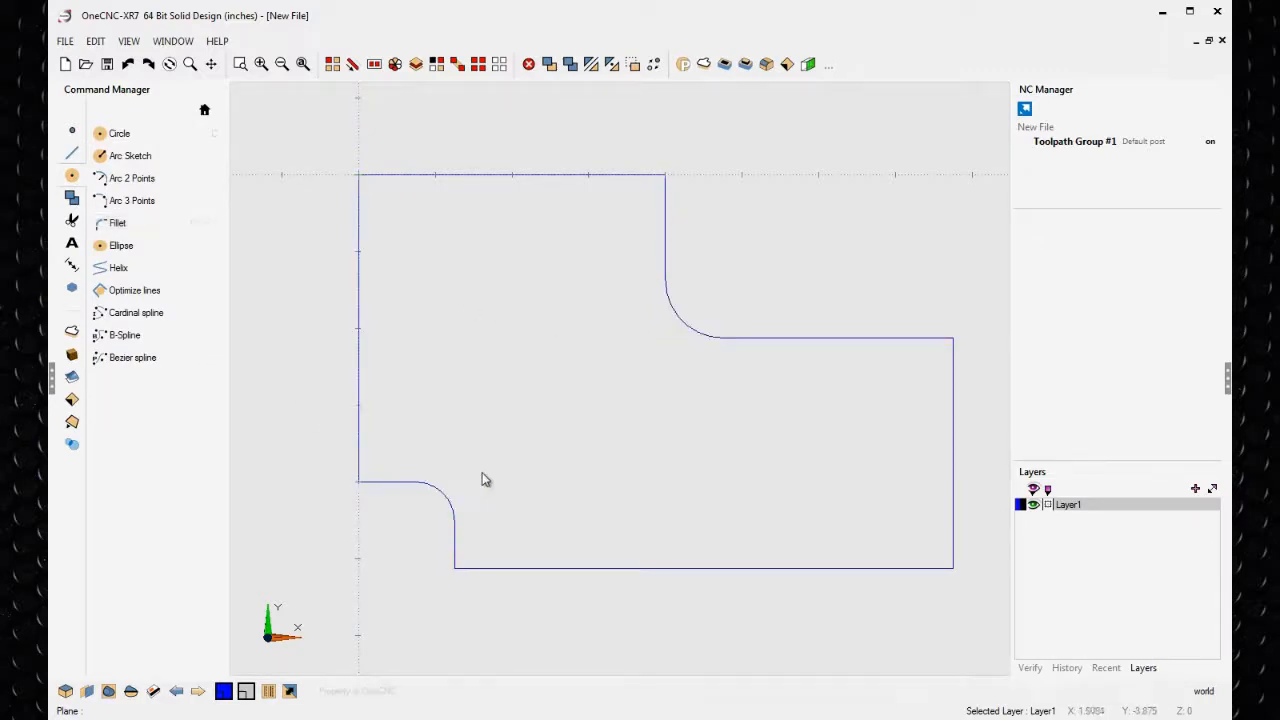
# Extrude the closed outline downward into a solid plate with no taper
pyautogui.moveTo(482, 480); pyautogui.dragTo(674, 343, button='middle')
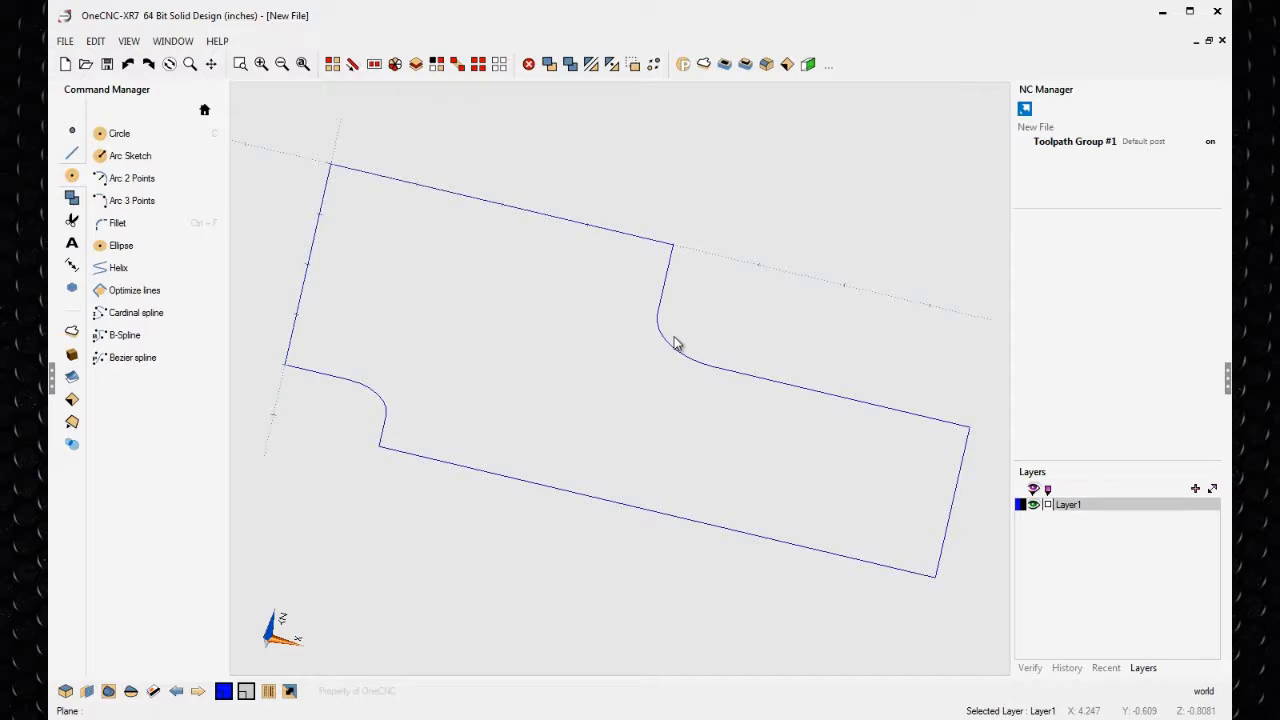
pyautogui.click(704, 64)
pyautogui.click(583, 227)
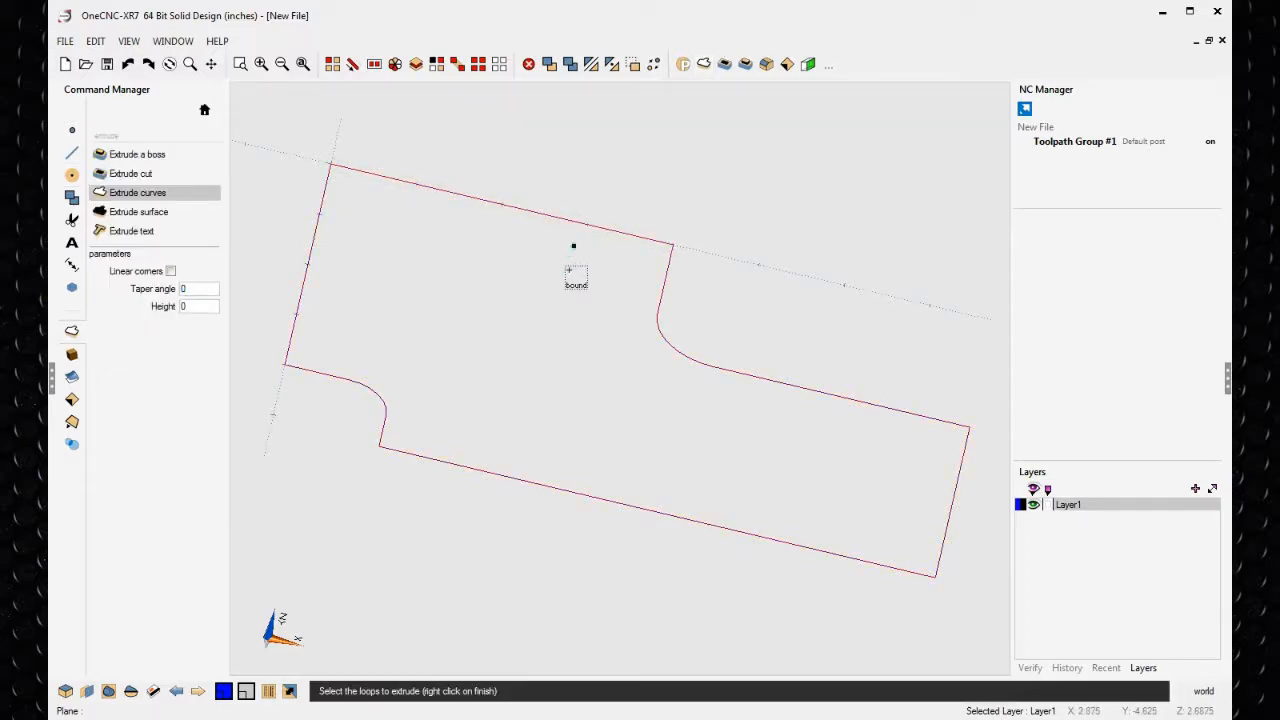
pyautogui.rightClick(420, 329)
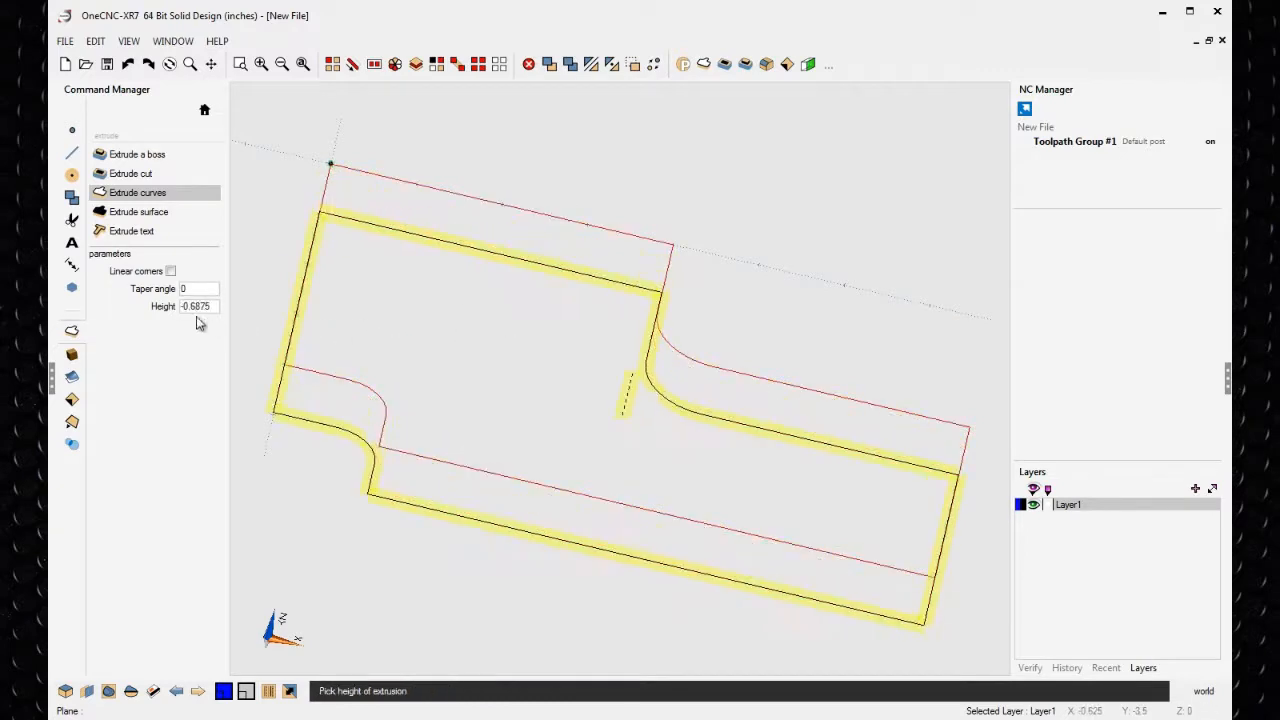
pyautogui.click(408, 396)
pyautogui.rightClick(578, 380)
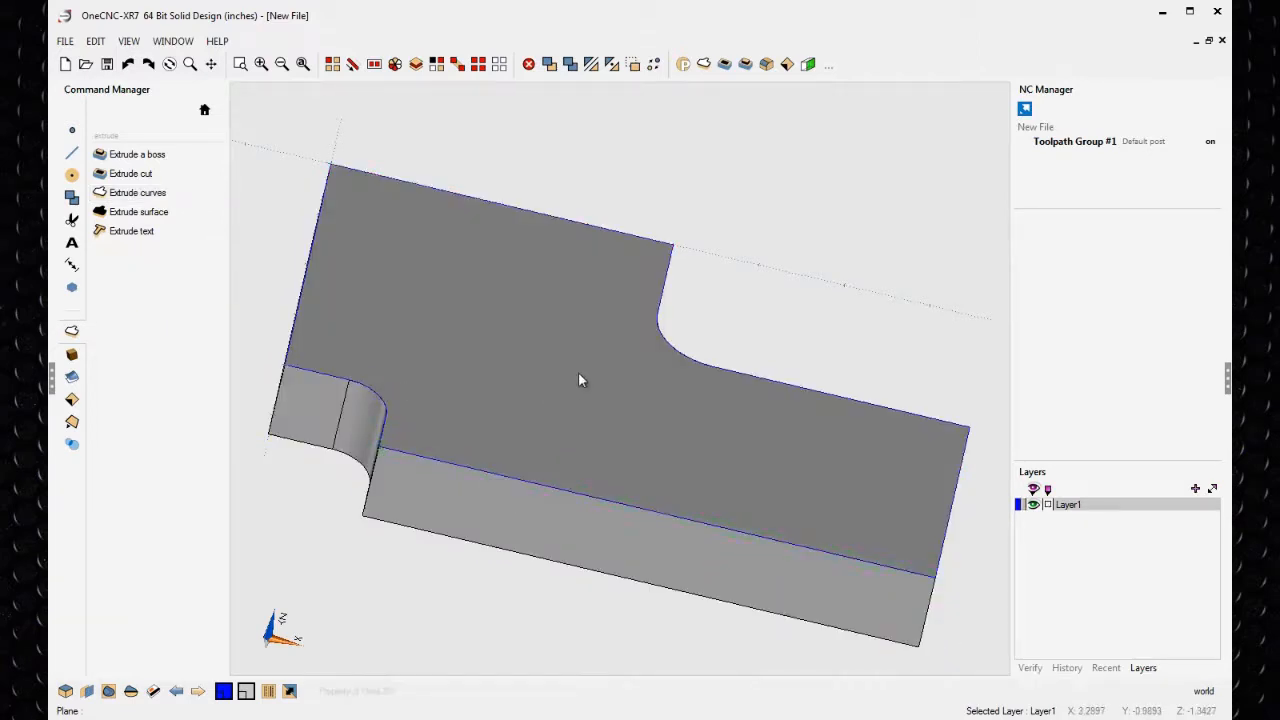
# Draw a rectangle about 5.125 by 3.125 in with 0.125 corner radius over the plate's upper notch, overlapping both notch edges
pyautogui.rightClick(578, 380)
pyautogui.click(588, 372)
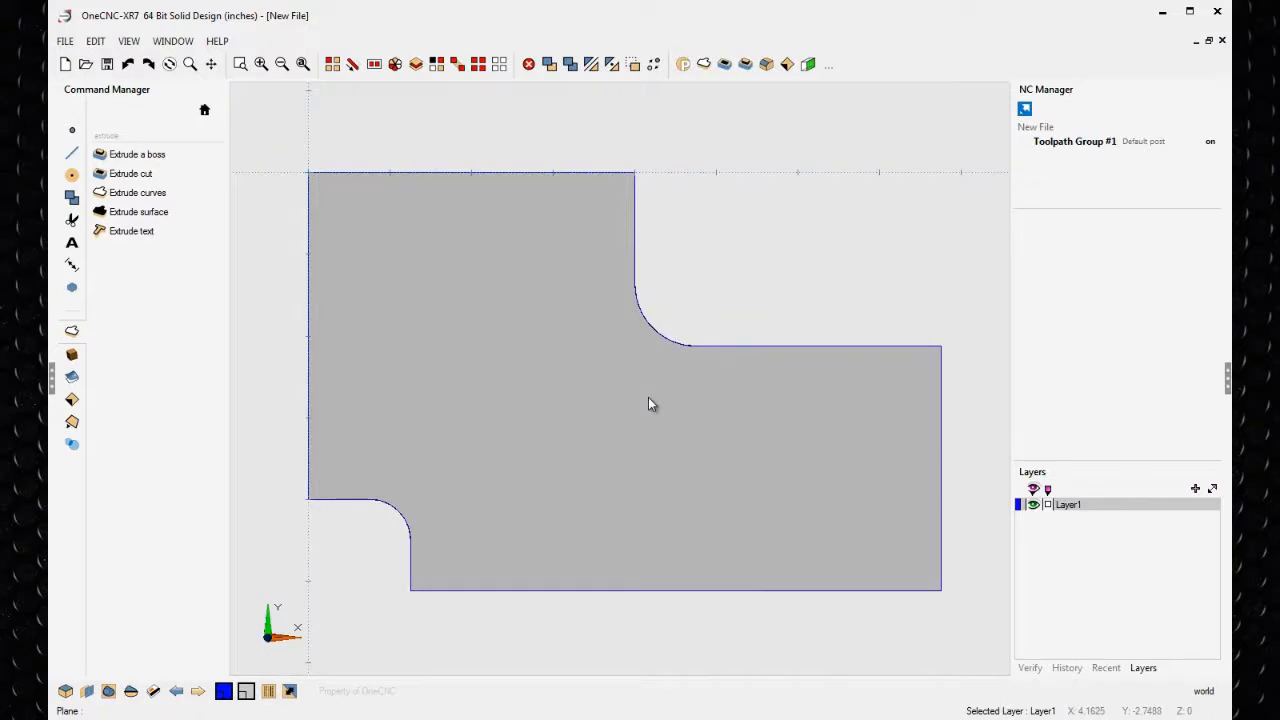
pyautogui.click(71, 152)
pyautogui.click(107, 180)
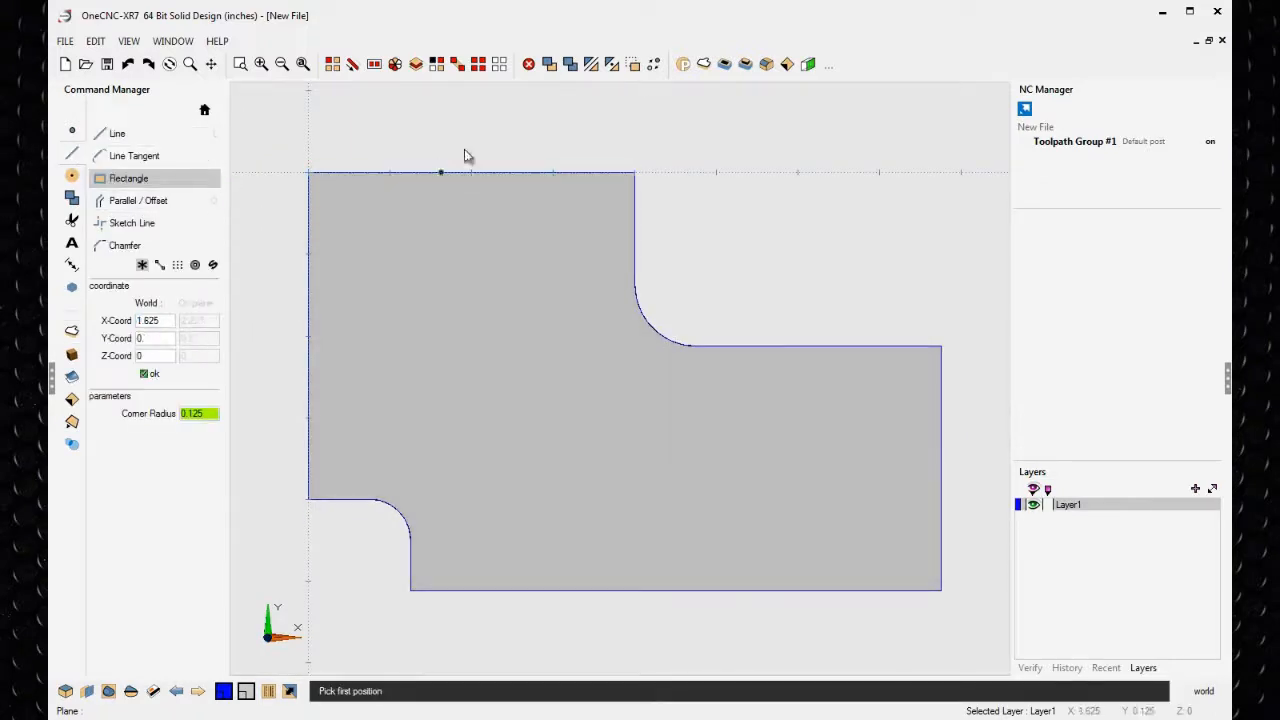
pyautogui.click(573, 131)
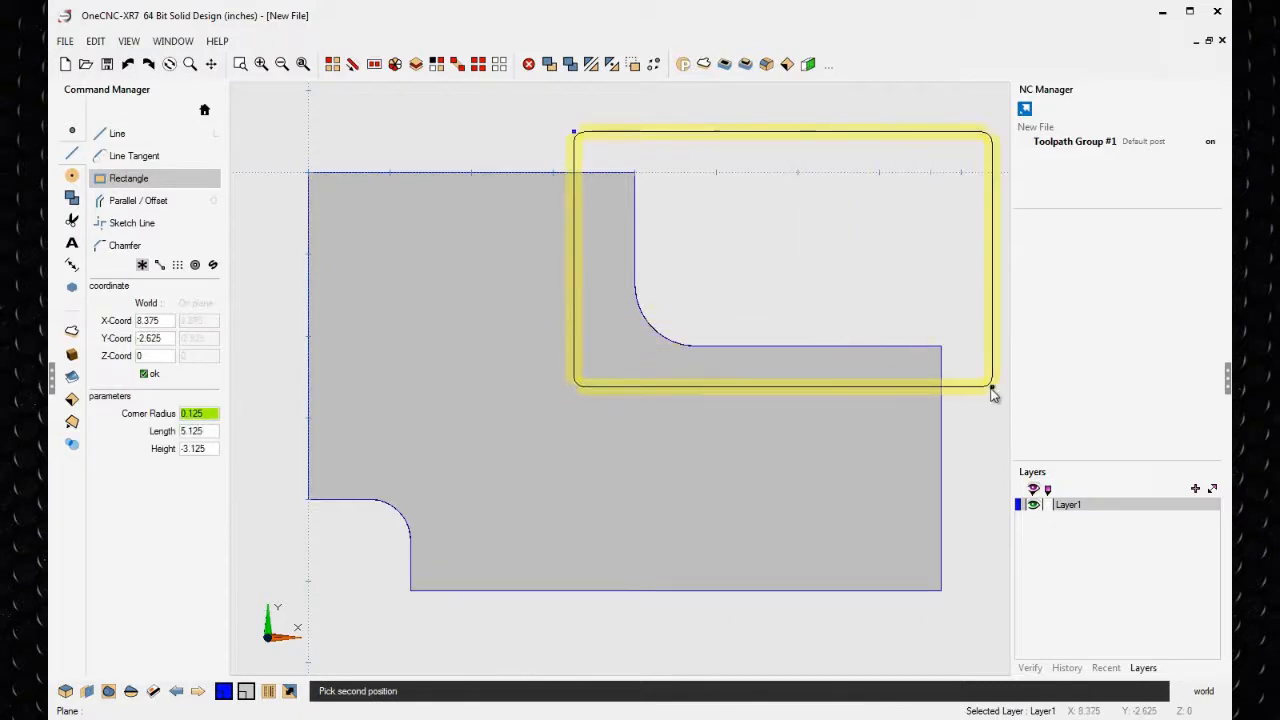
pyautogui.click(992, 385)
# Extrude-cut the rounded rectangle about 0.75 in down into the plate to form a step around the notch
pyautogui.moveTo(772, 470); pyautogui.dragTo(668, 298, button='middle')
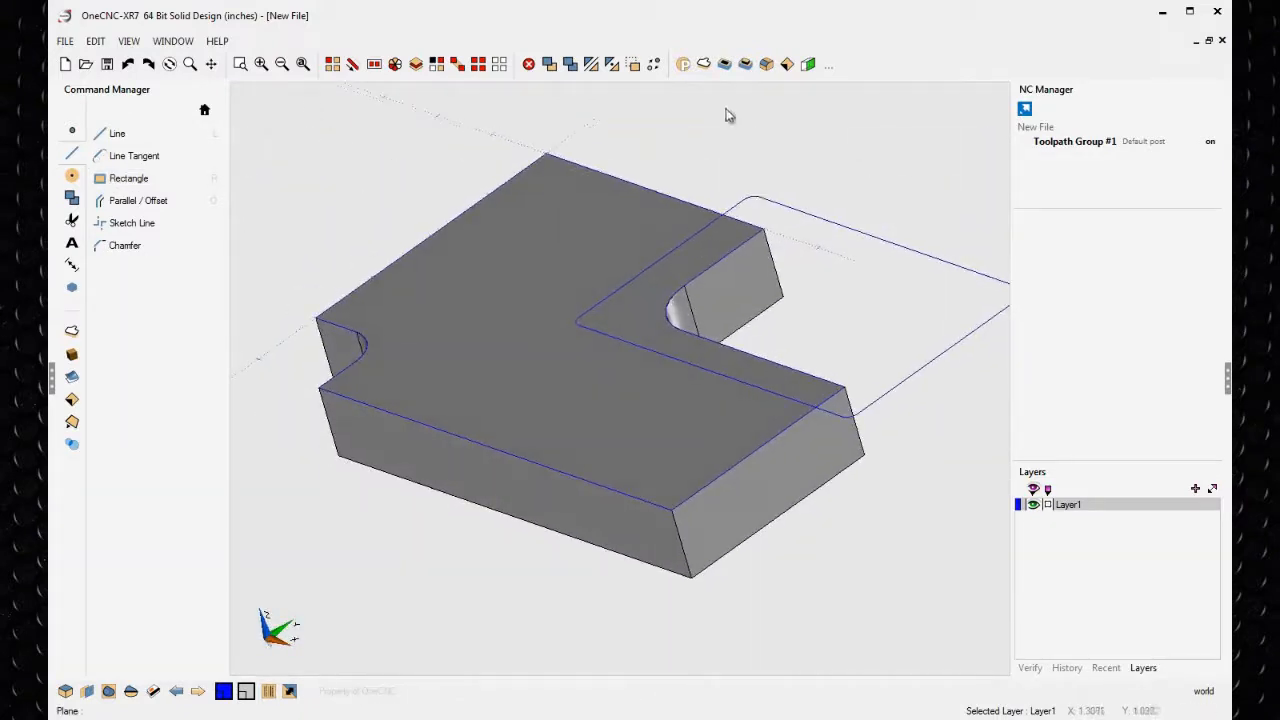
pyautogui.click(725, 64)
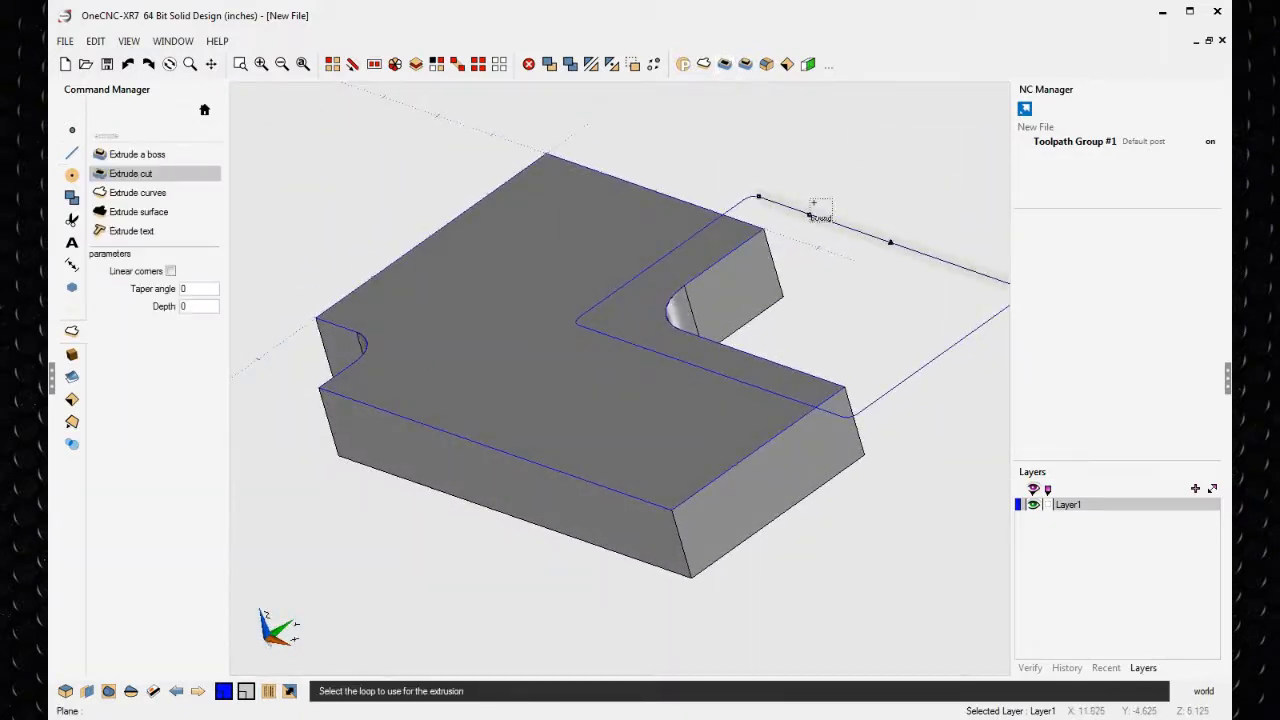
pyautogui.click(820, 212)
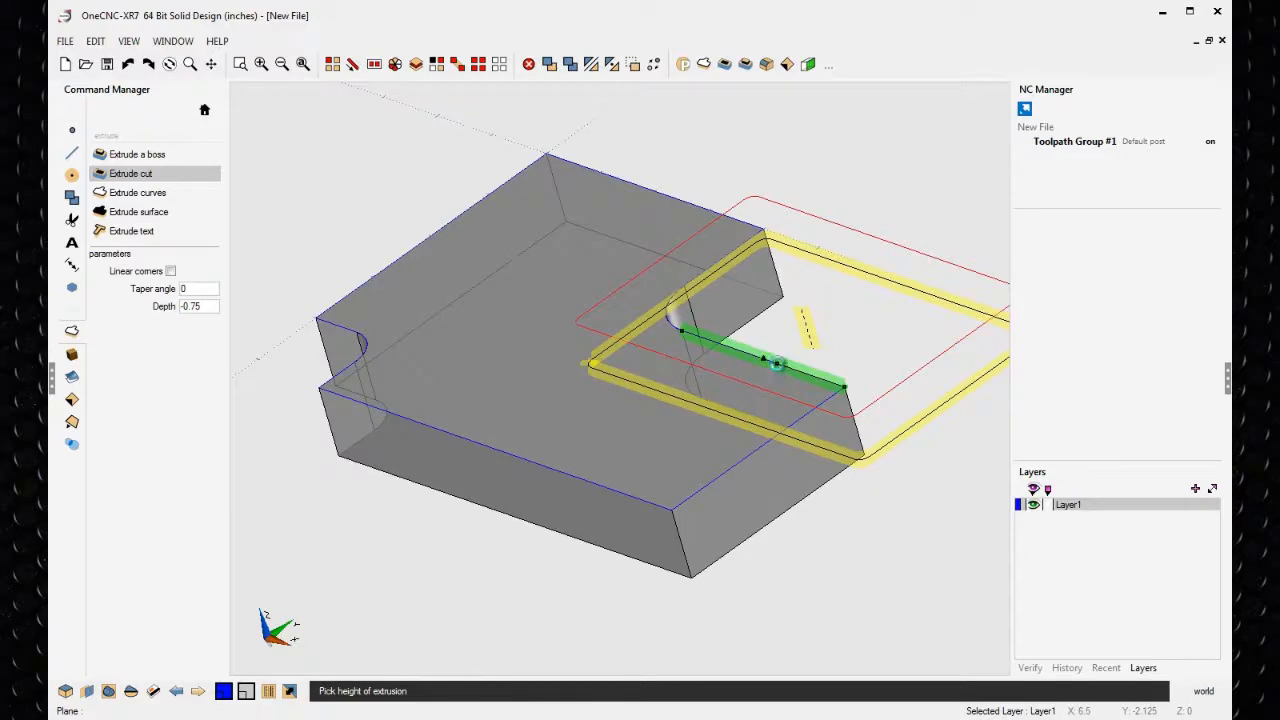
pyautogui.click(777, 362)
pyautogui.press('Escape')
# Draw three circles of diameter 1 in a row at Y -4.25 along the plate's long lower edge, two of them close together
pyautogui.moveTo(790, 368); pyautogui.dragTo(804, 444, button='middle')
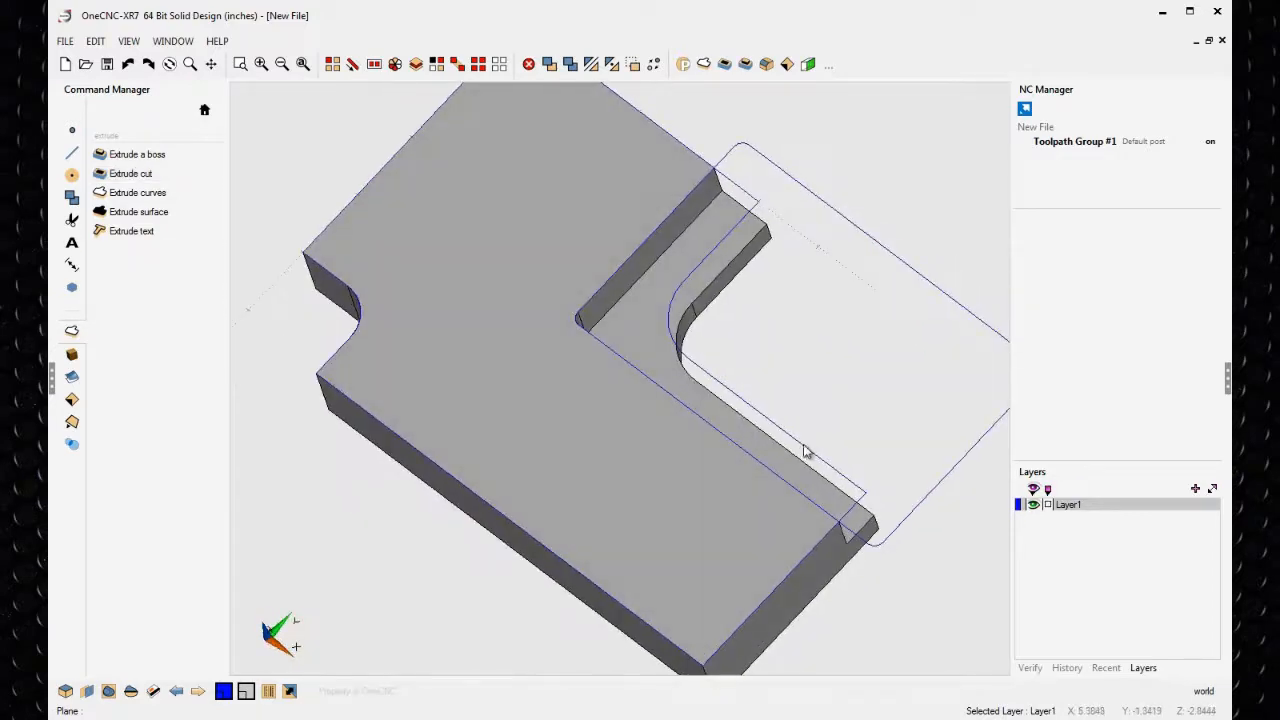
pyautogui.rightClick(771, 439)
pyautogui.click(766, 367)
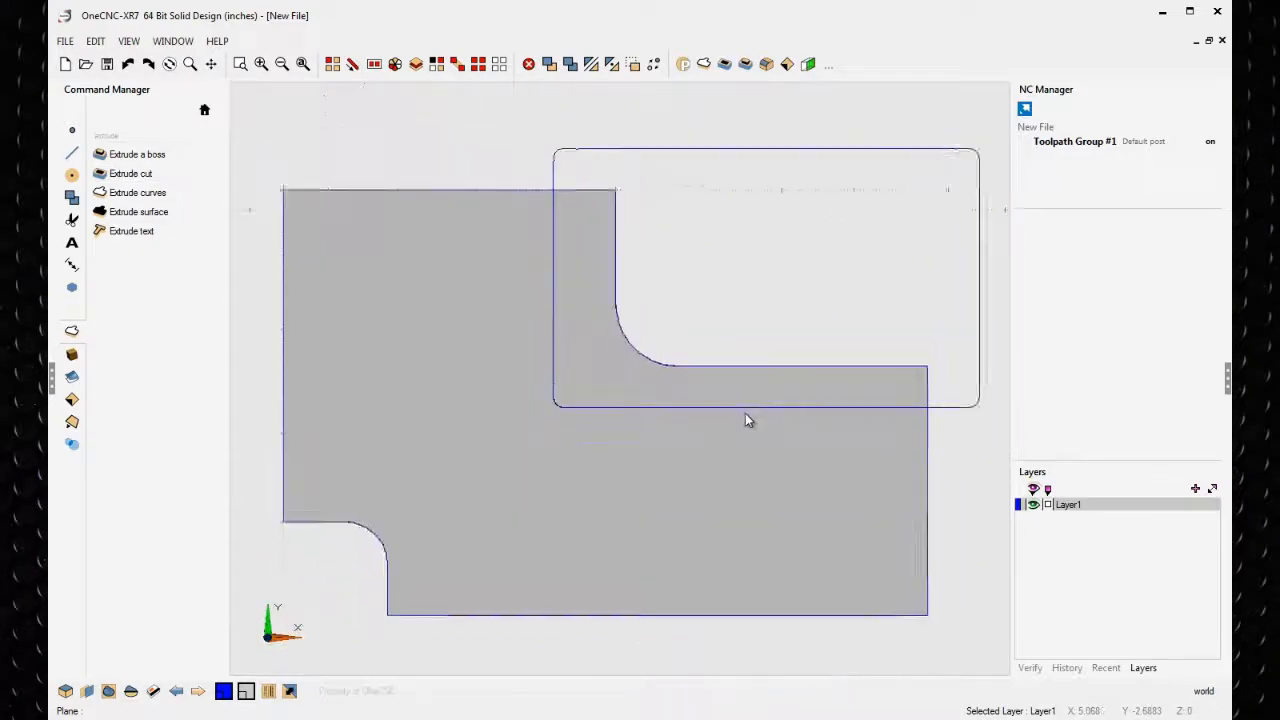
pyautogui.click(72, 175)
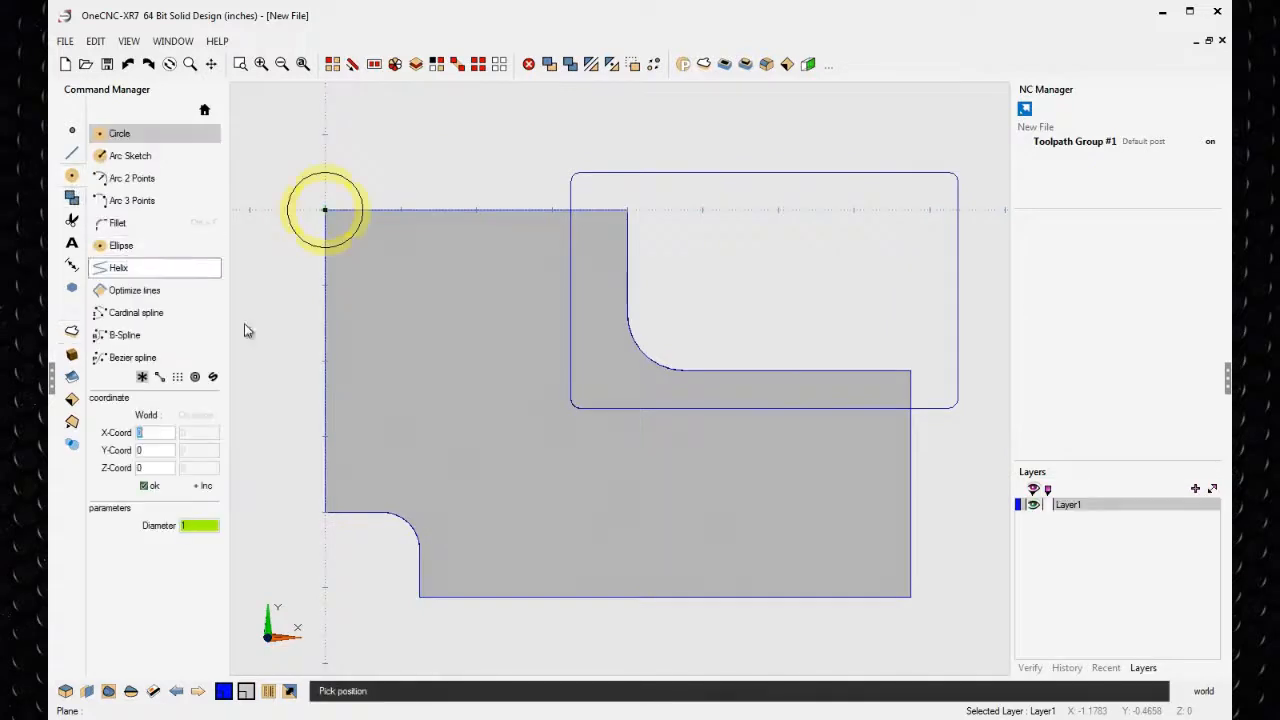
pyautogui.click(507, 532)
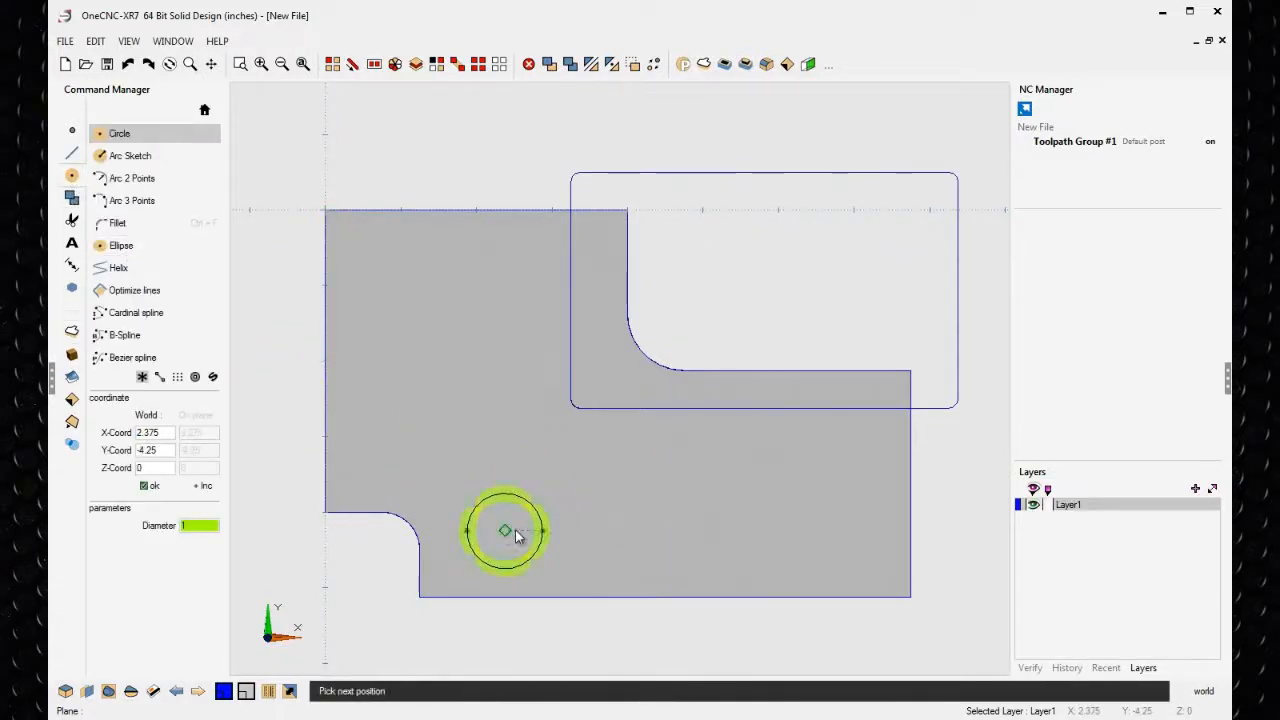
pyautogui.click(731, 531)
pyautogui.click(836, 530)
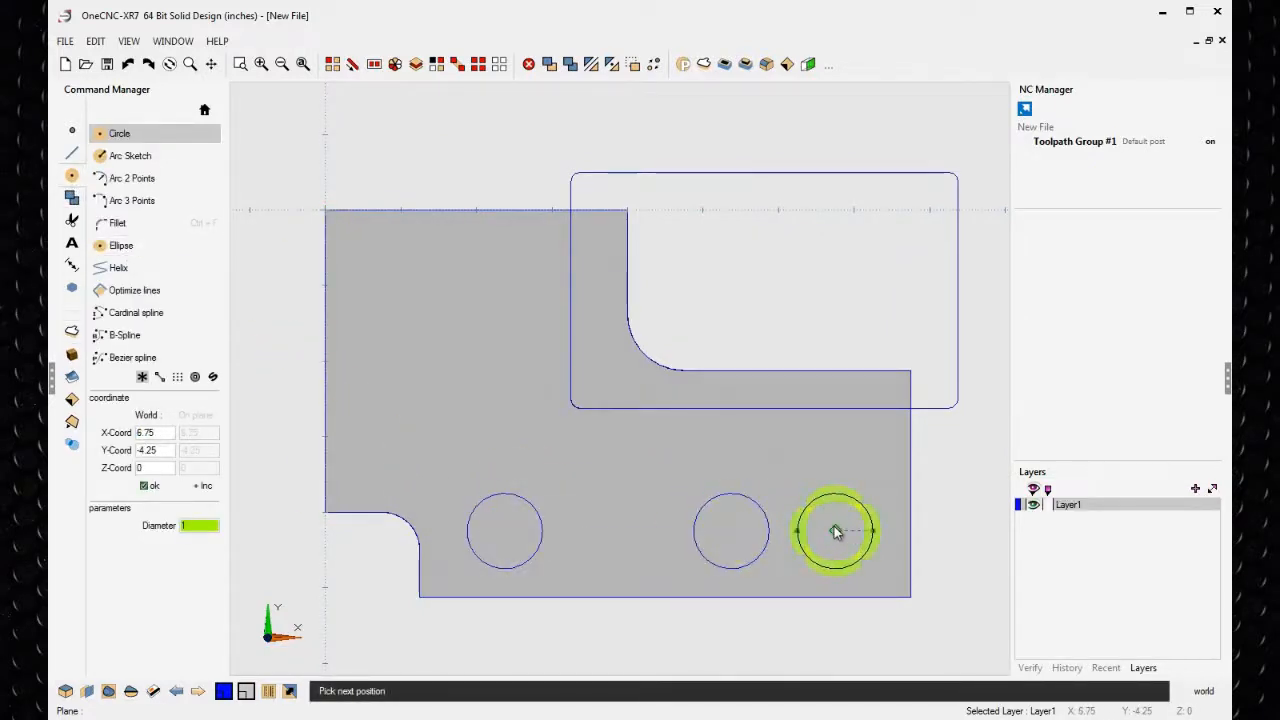
pyautogui.press('Escape')
# Extrude the three circles upward as cylindrical bosses 0.875 high, matching the heights of all three
pyautogui.moveTo(766, 496); pyautogui.dragTo(659, 285, button='middle')
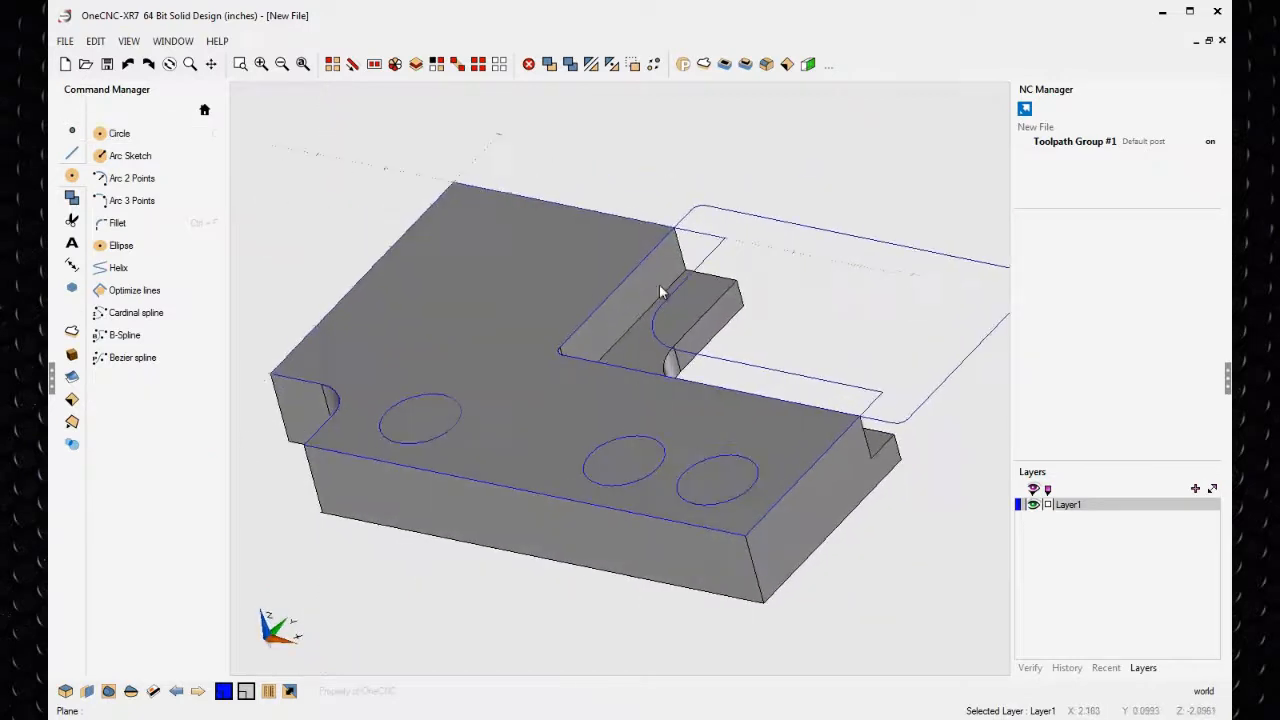
pyautogui.click(745, 64)
pyautogui.click(460, 420)
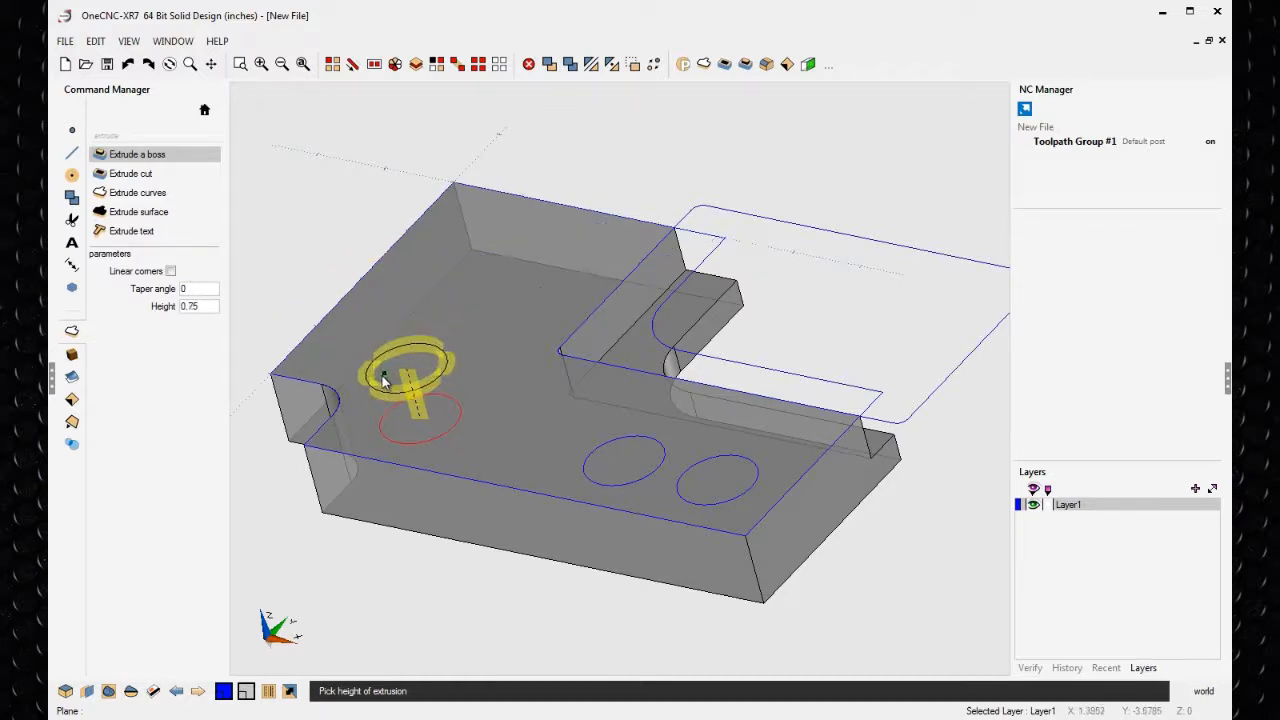
pyautogui.click(383, 372)
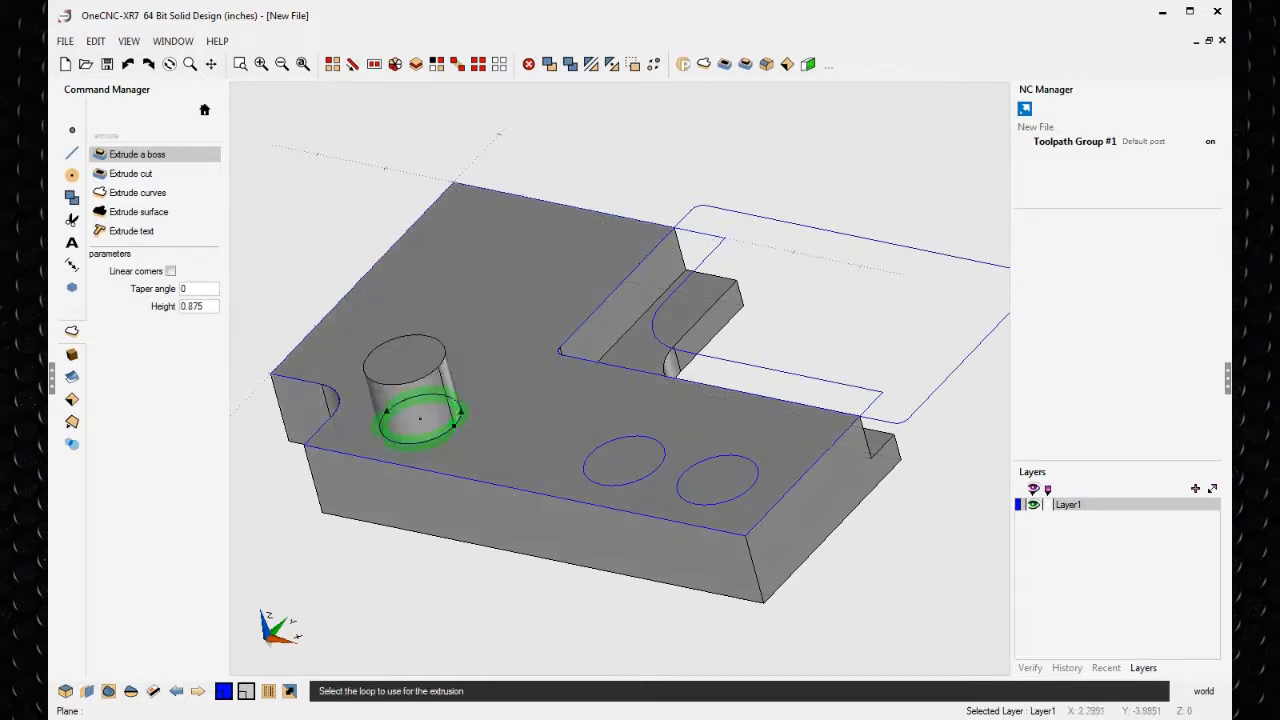
pyautogui.click(588, 459)
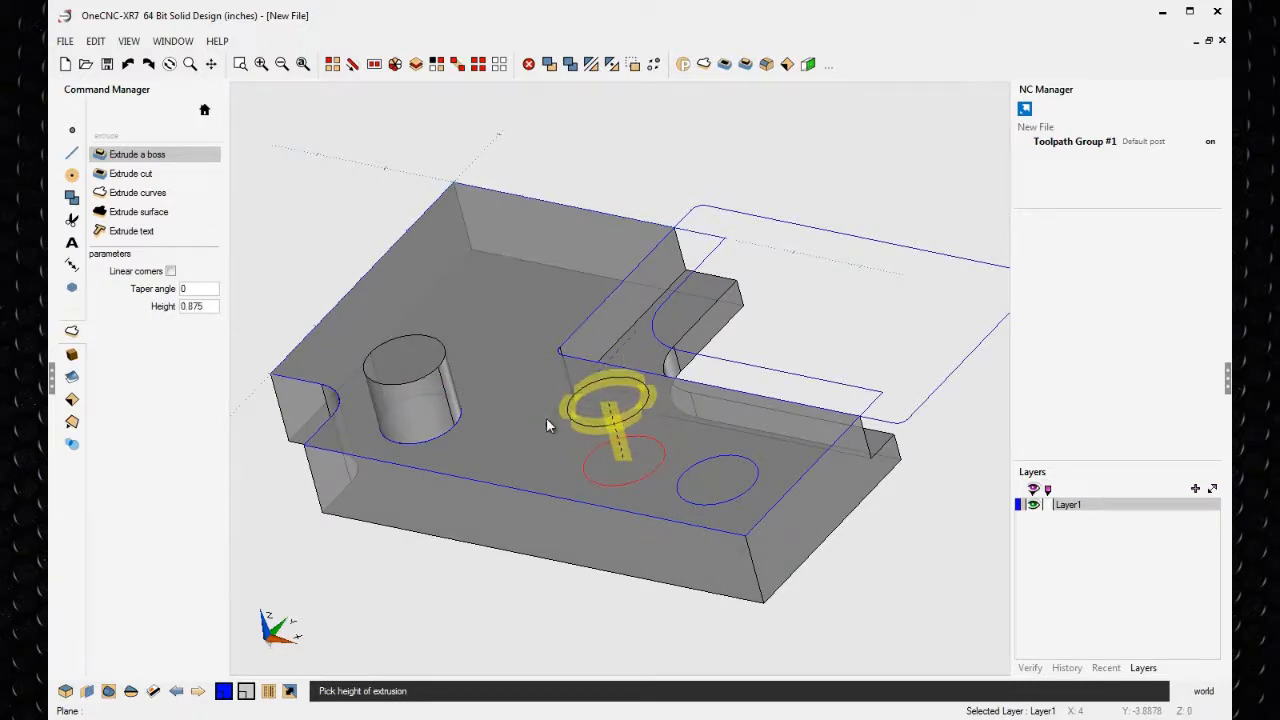
pyautogui.click(546, 417)
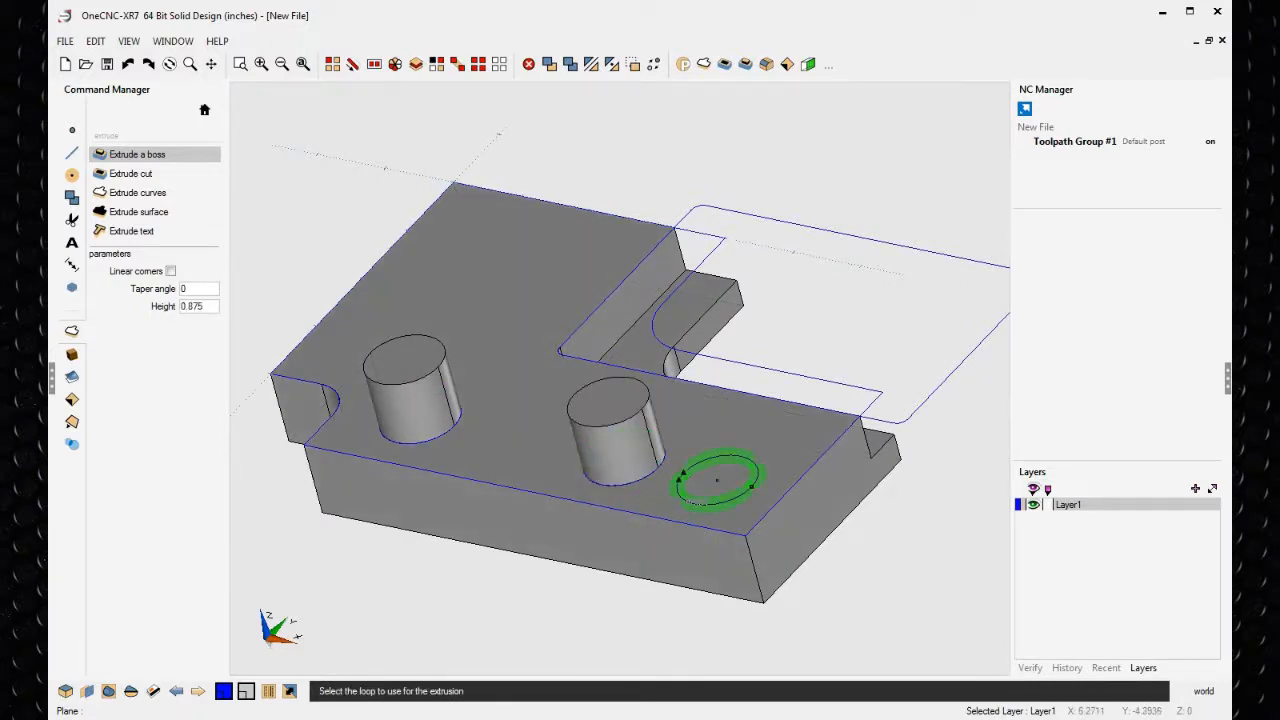
pyautogui.click(690, 490)
pyautogui.scroll(5, 688, 450)
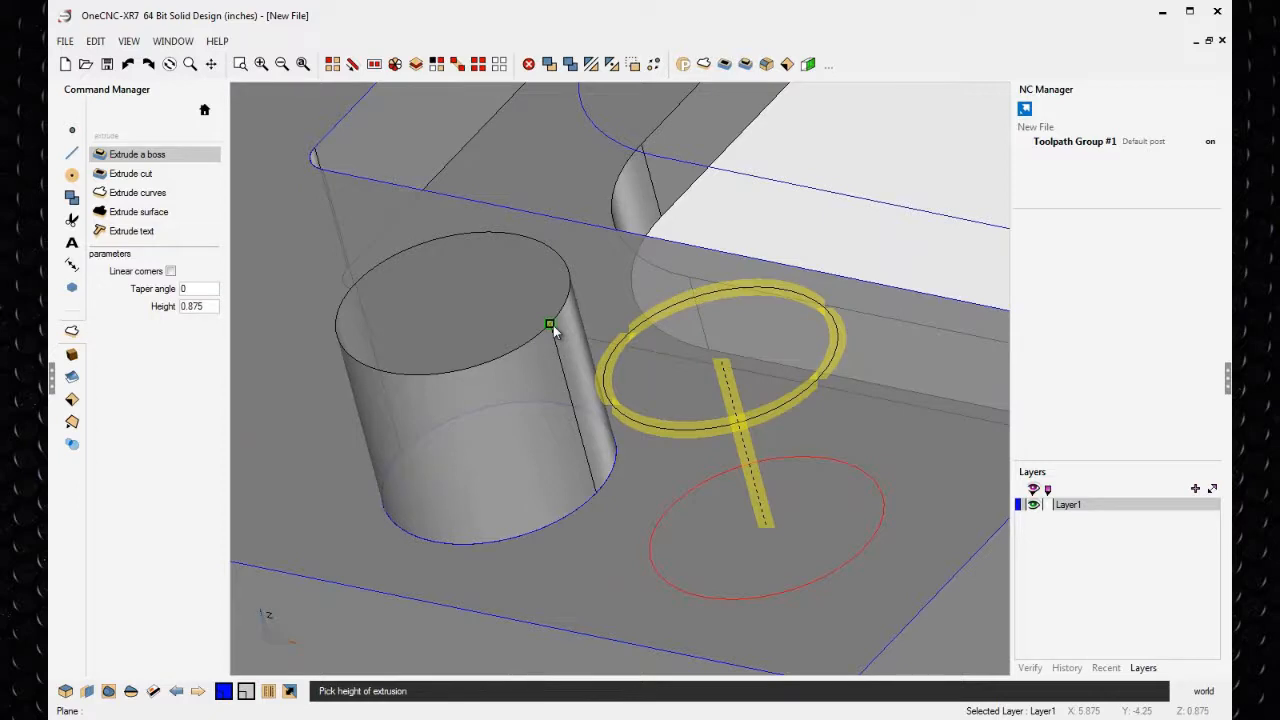
pyautogui.click(551, 325)
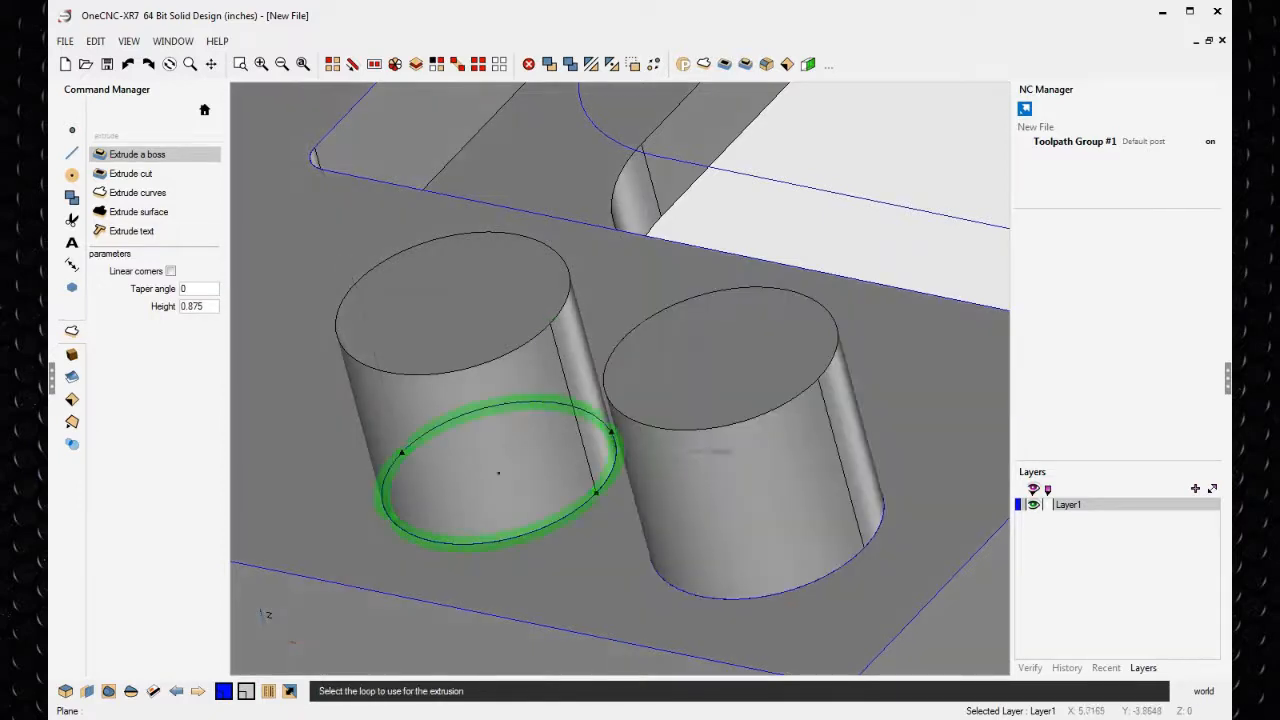
pyautogui.press('Escape')
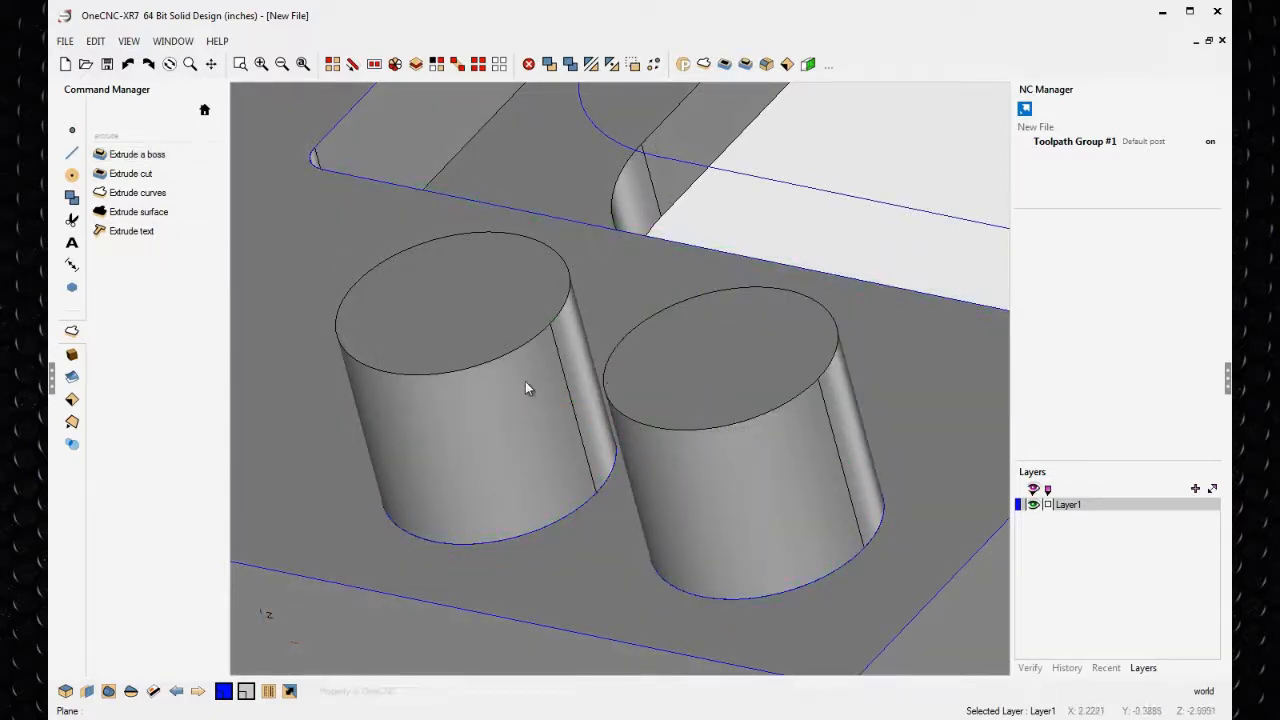
# Apply a standard fillet to the base edges of all three cylindrical bosses
pyautogui.scroll(-5, 525, 381)
pyautogui.scroll(-1, 526, 393)
pyautogui.scroll(4, 526, 393)
pyautogui.moveTo(562, 391); pyautogui.dragTo(720, 391, button='middle')
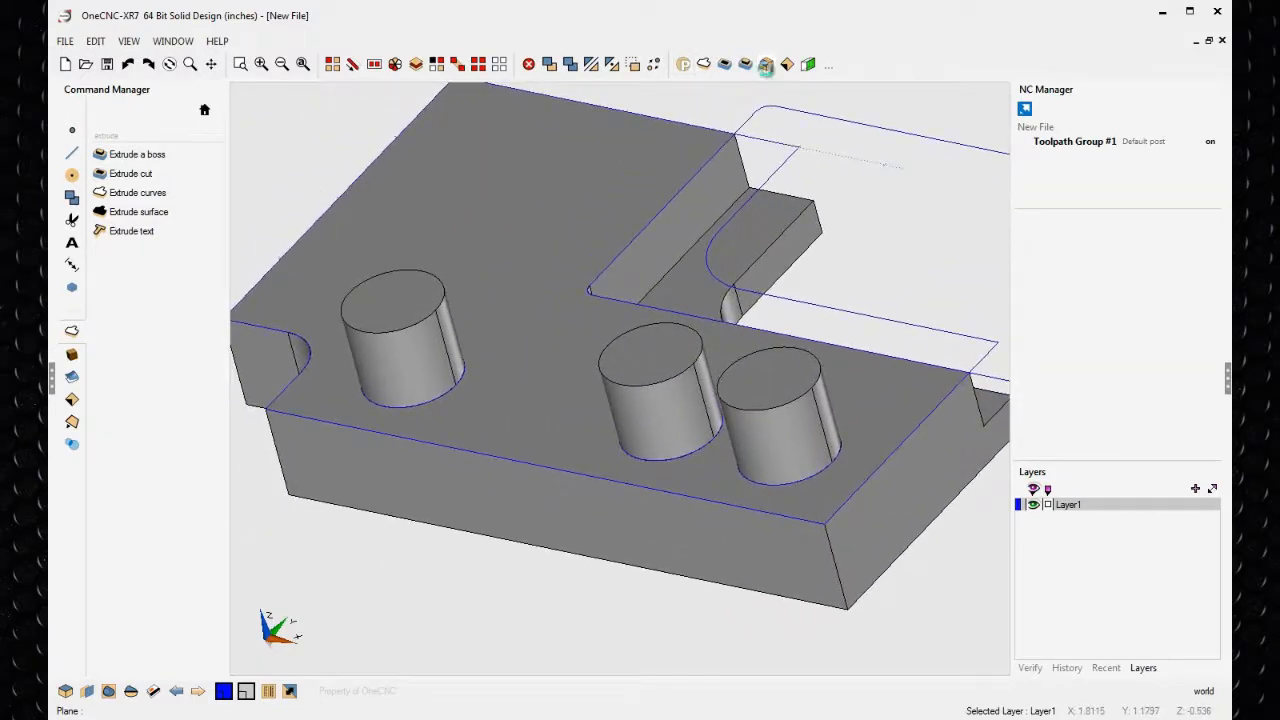
pyautogui.click(766, 64)
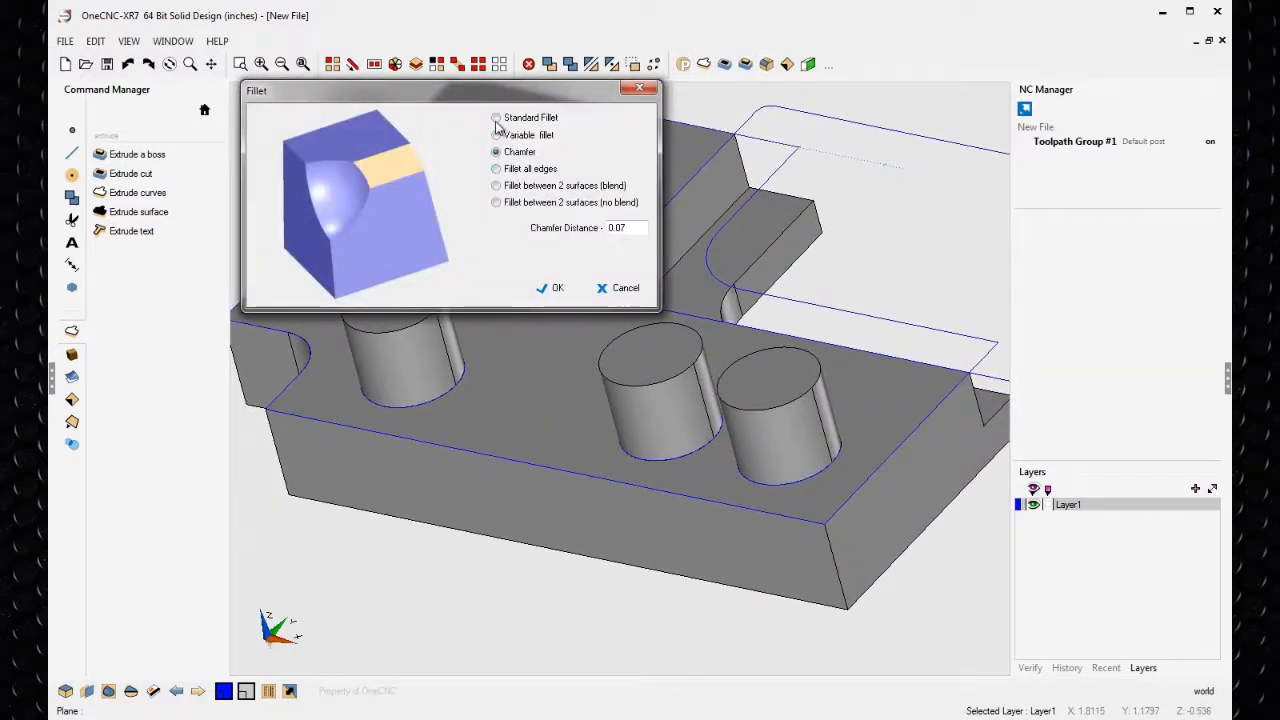
pyautogui.click(496, 118)
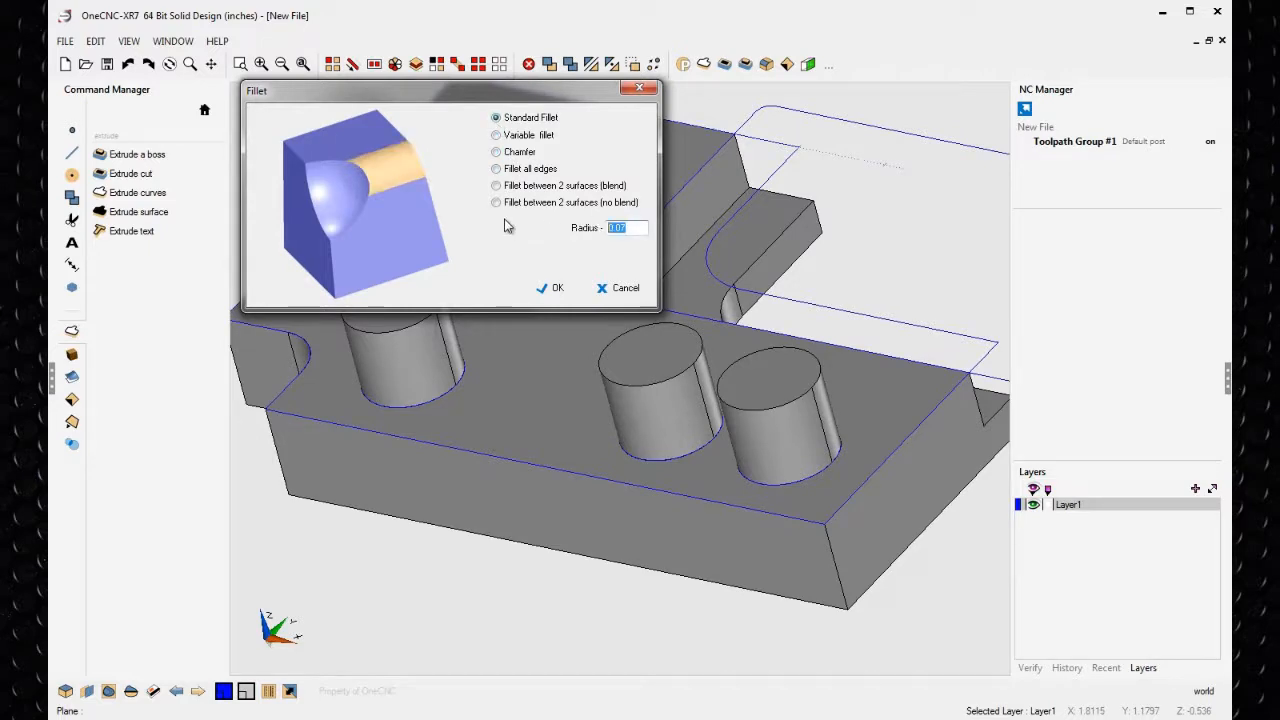
pyautogui.click(556, 288)
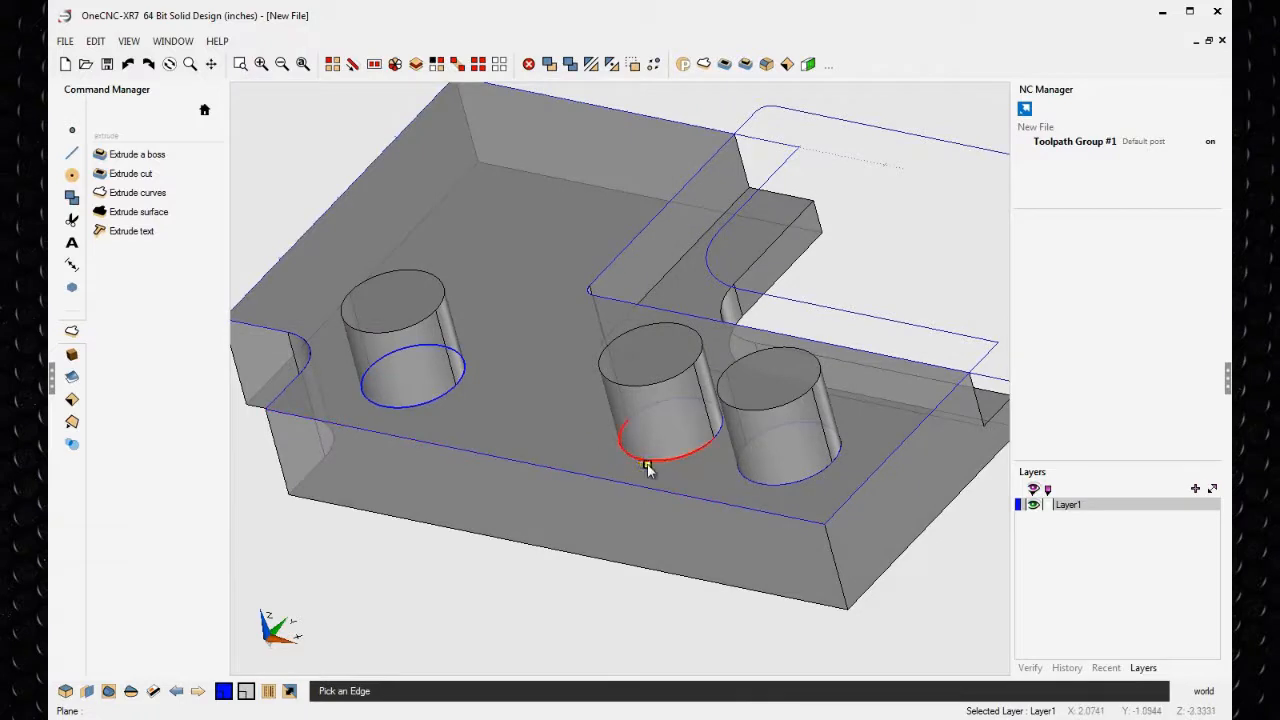
pyautogui.click(755, 483)
pyautogui.rightClick(699, 500)
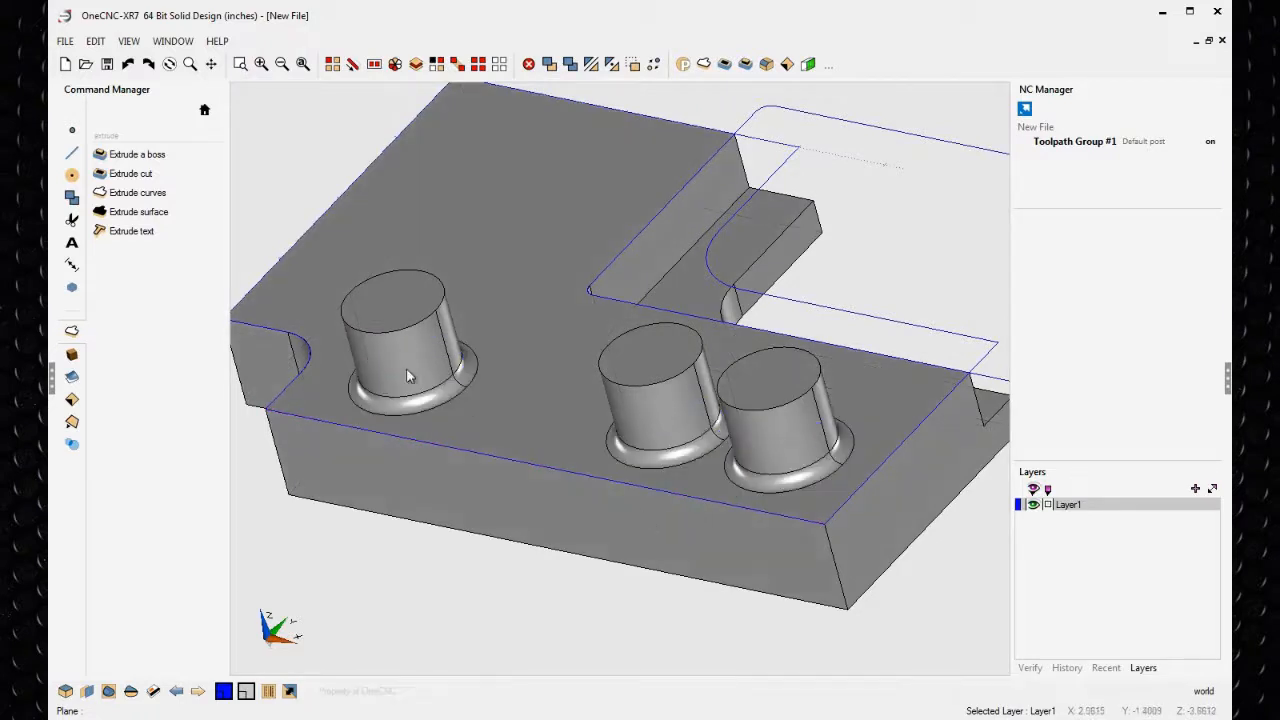
# Chamfer the top edges of all three cylindrical bosses
pyautogui.click(767, 64)
pyautogui.click(496, 152)
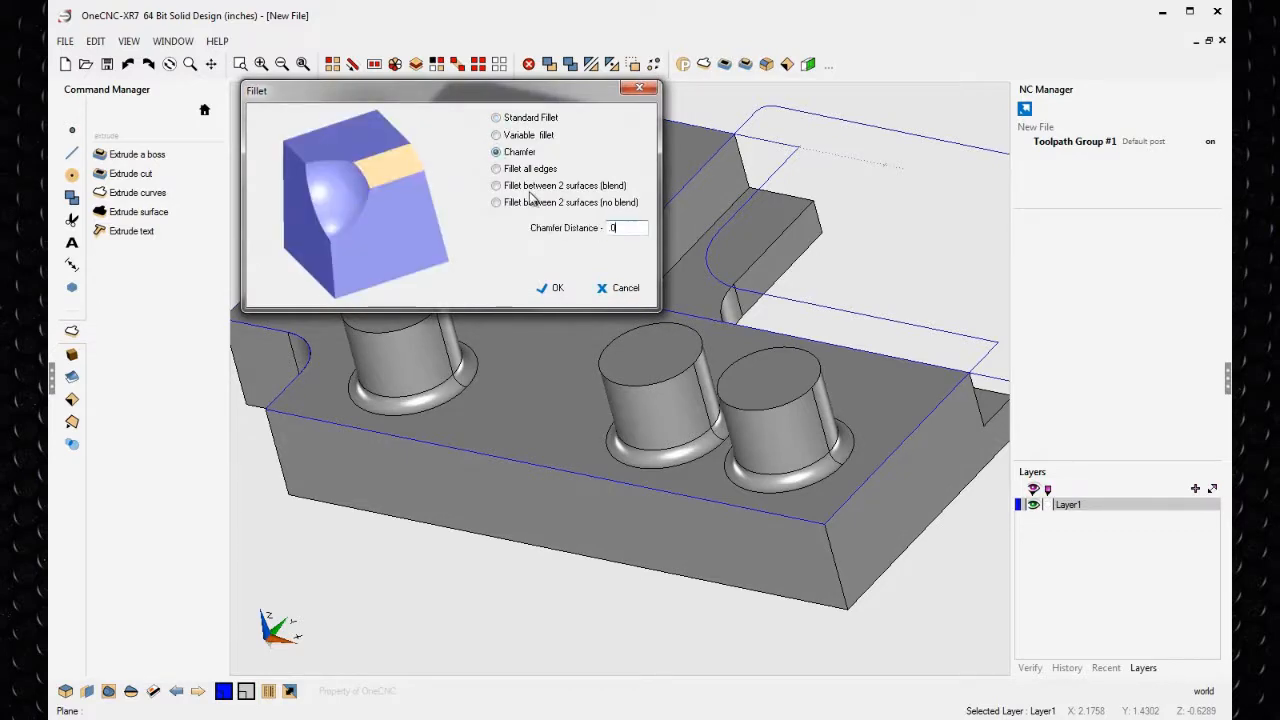
pyautogui.click(558, 290)
pyautogui.click(420, 329)
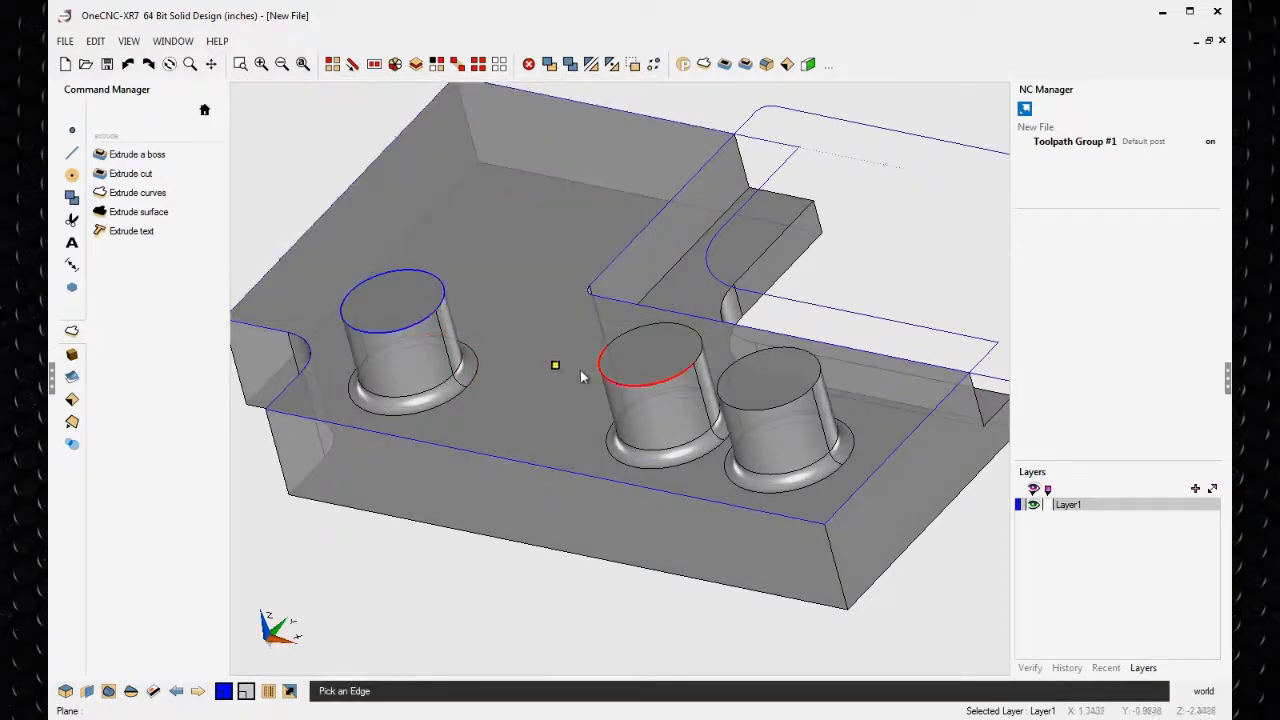
pyautogui.click(616, 385)
pyautogui.click(753, 408)
pyautogui.rightClick(752, 402)
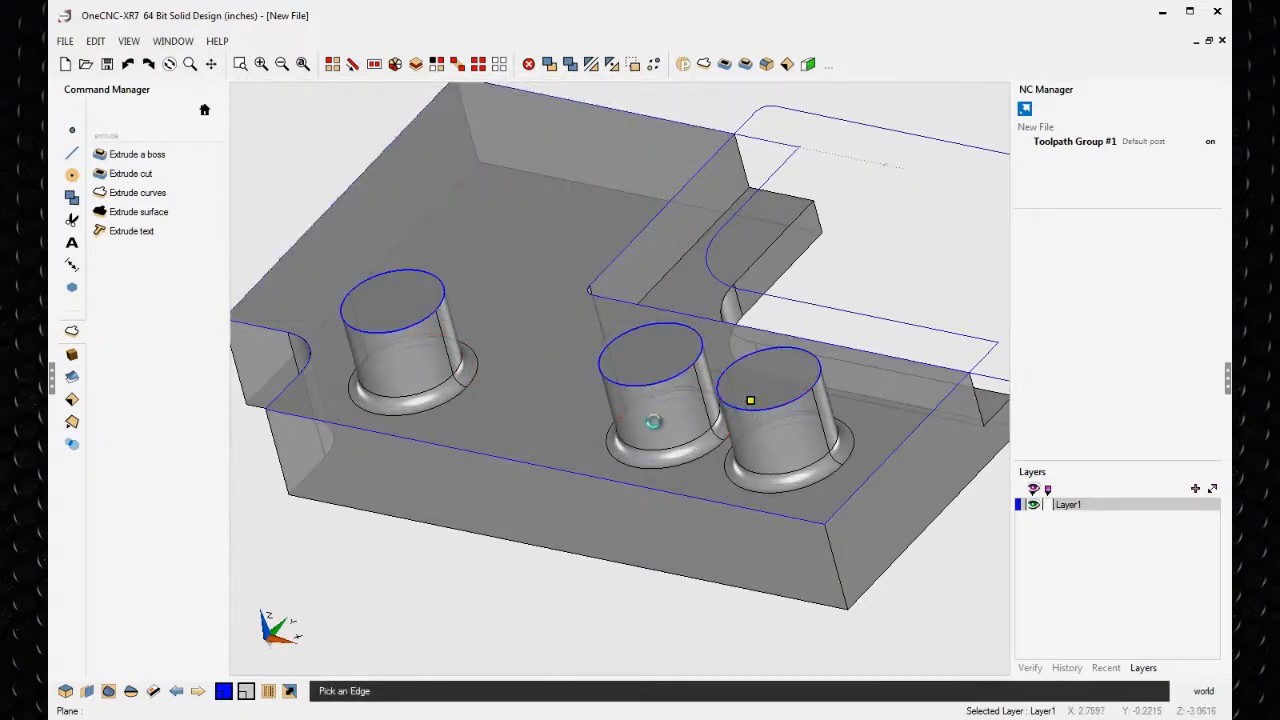
# Set the working plane on the plate's long side face beside the bosses and switch to the front view
pyautogui.scroll(-3, 490, 454)
pyautogui.scroll(1, 490, 454)
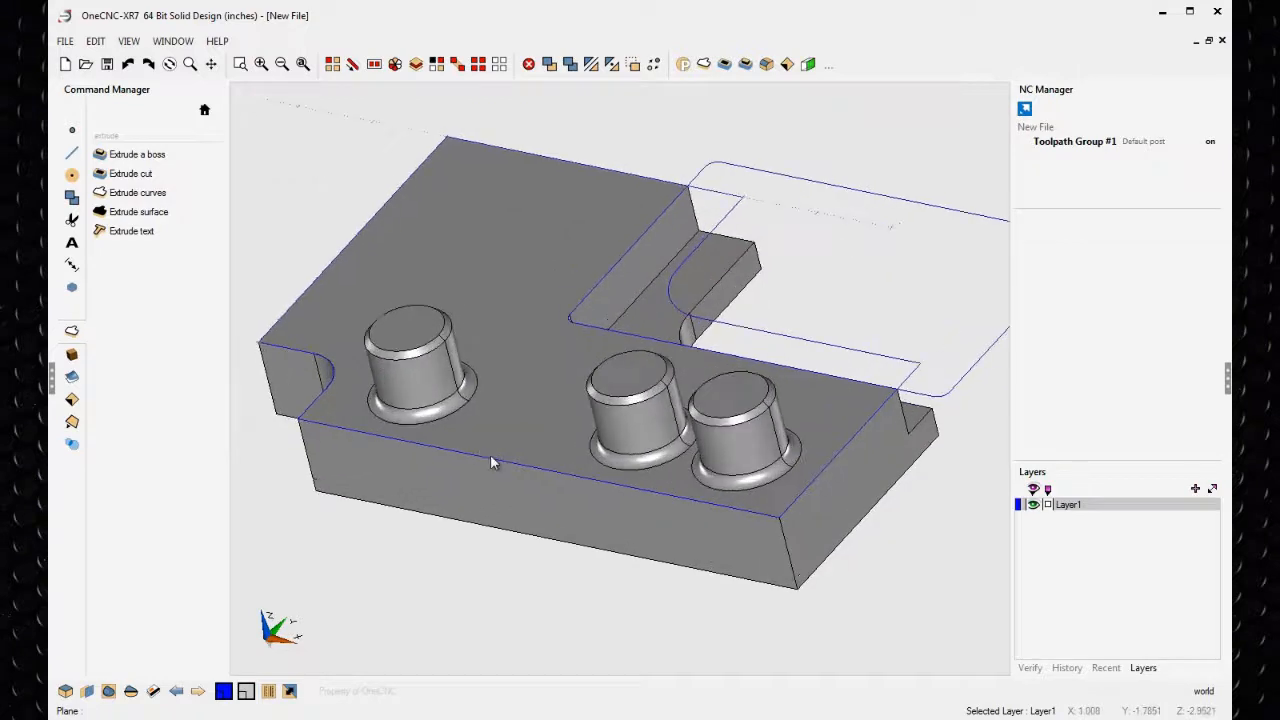
pyautogui.moveTo(490, 455); pyautogui.dragTo(510, 512, button='middle')
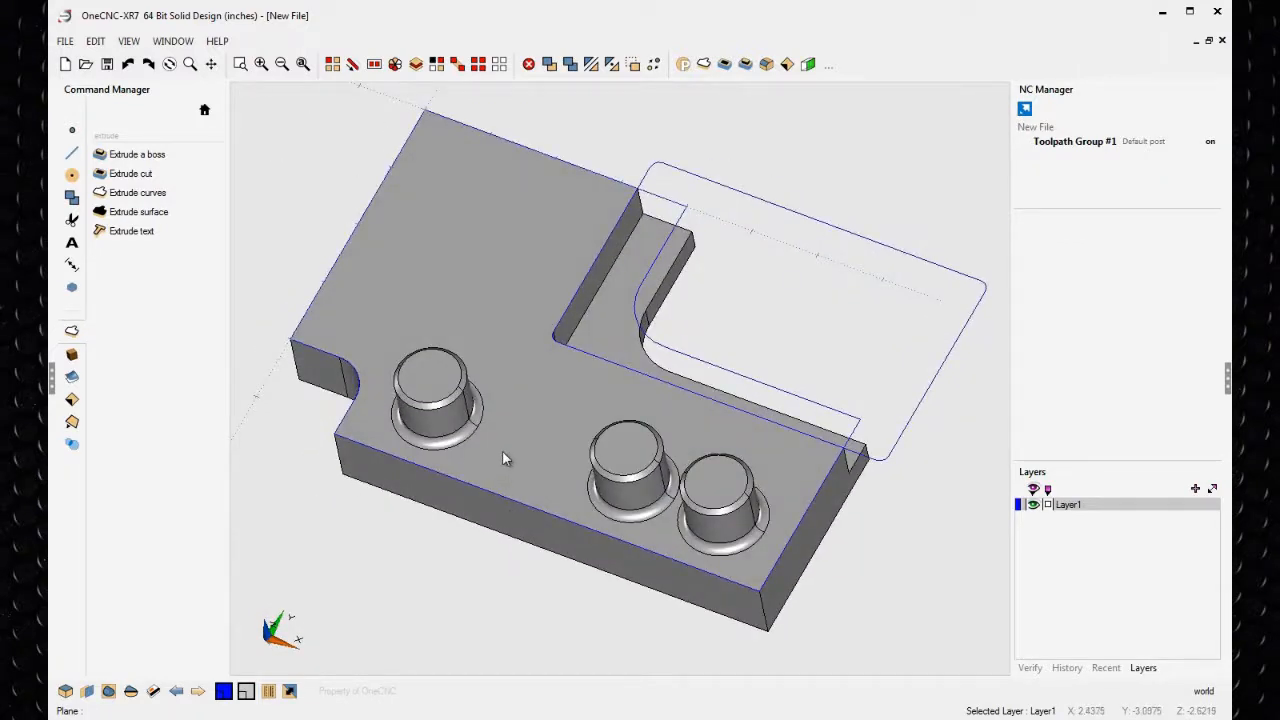
pyautogui.click(808, 64)
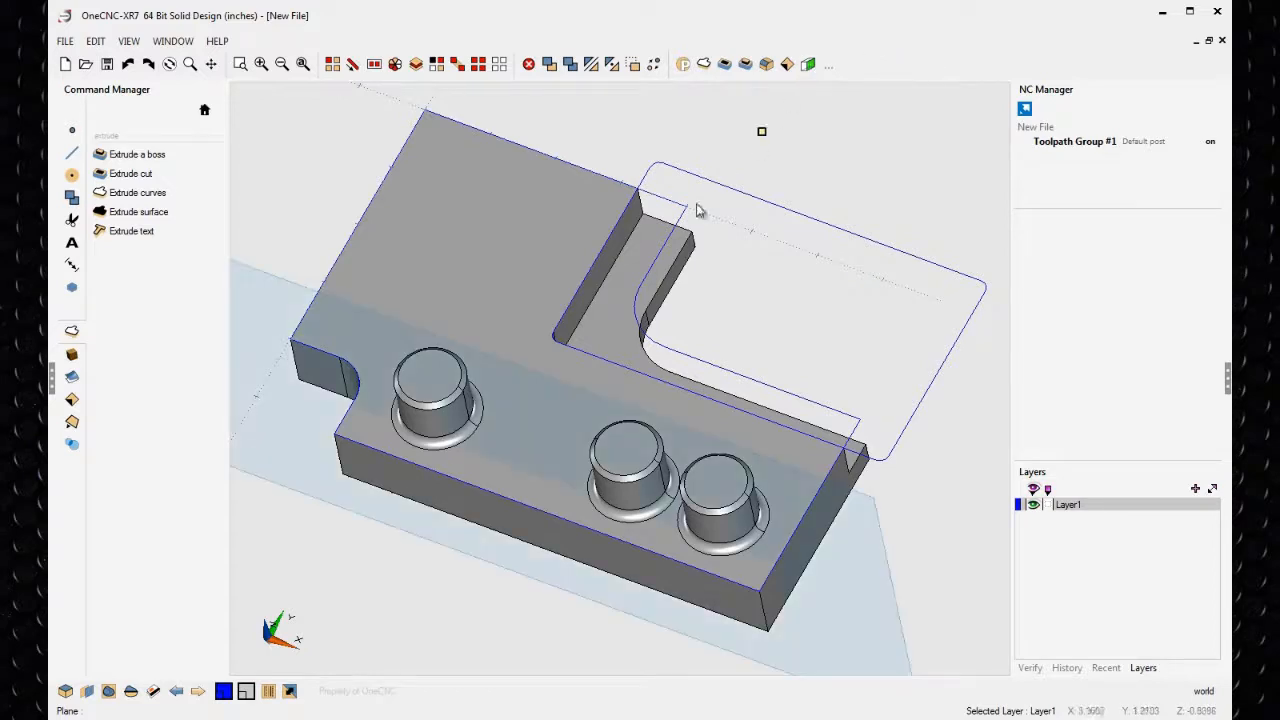
pyautogui.click(578, 521)
pyautogui.rightClick(677, 453)
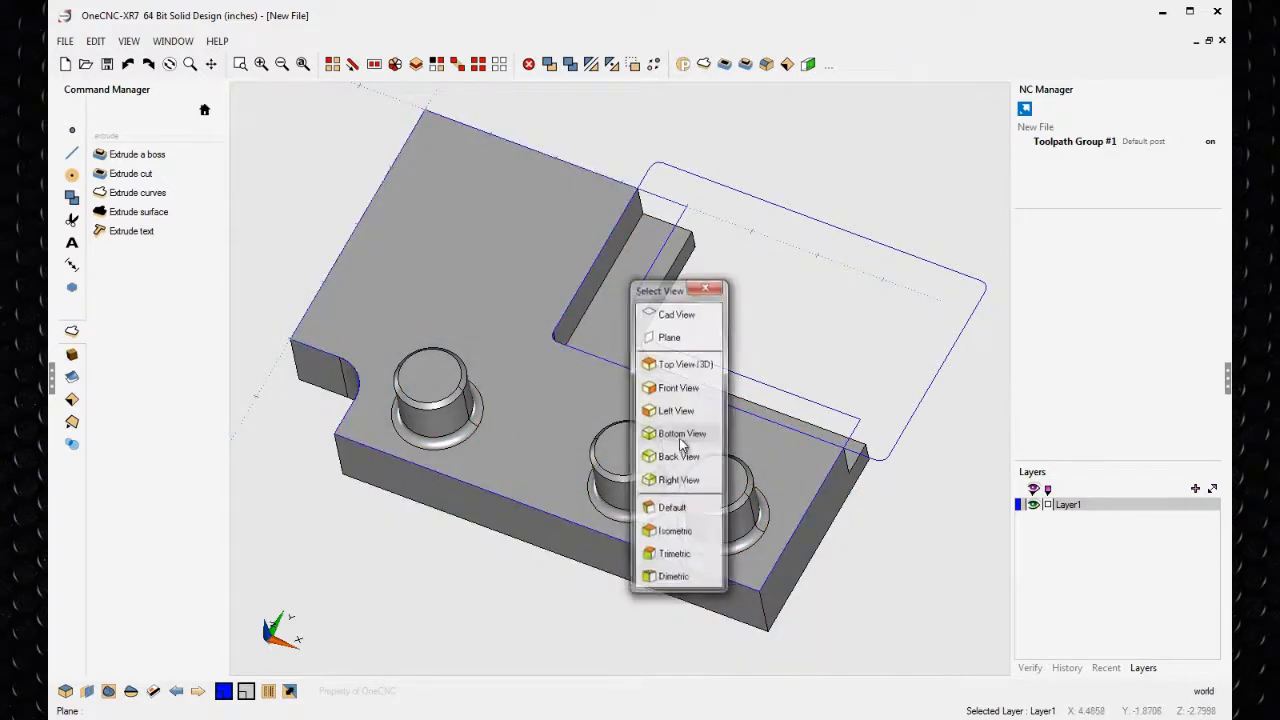
pyautogui.click(690, 391)
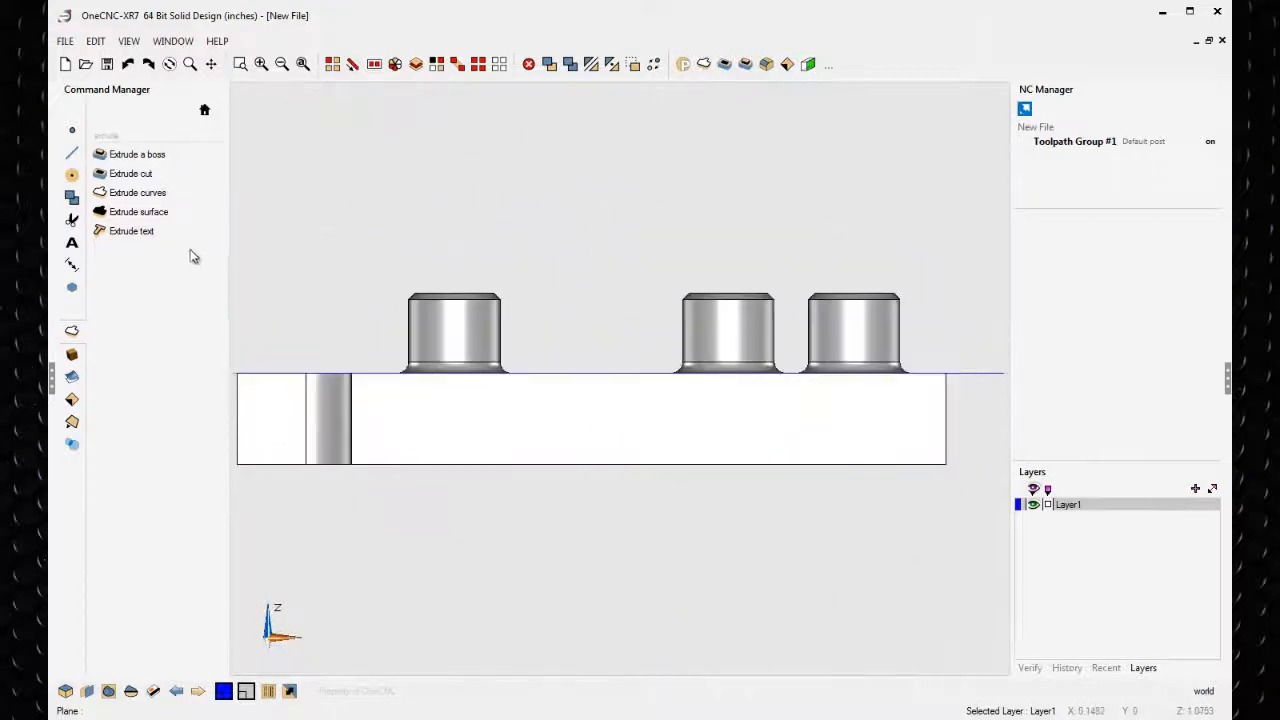
# Draw a closed four-sided line profile with one slanted end across the plate's lower edge, from Z -0.8125 to -1.3125 and ending at X 8.0625
pyautogui.click(71, 152)
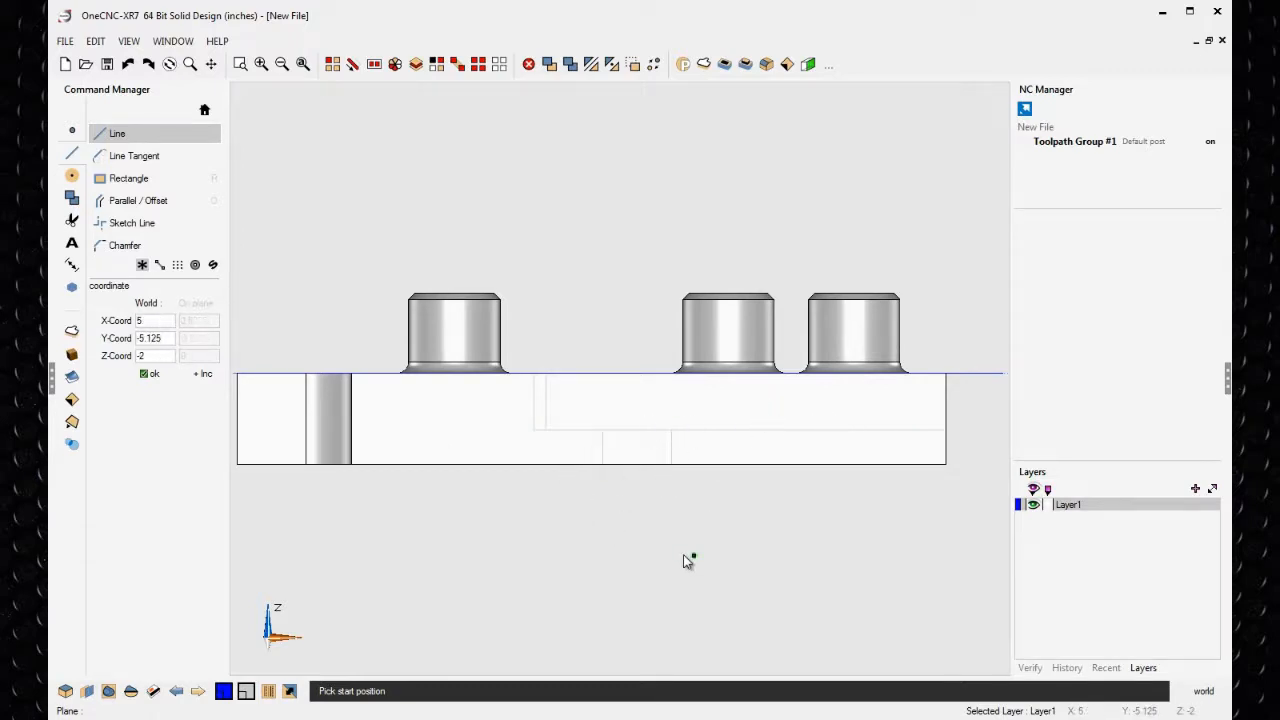
pyautogui.click(684, 492)
pyautogui.click(751, 449)
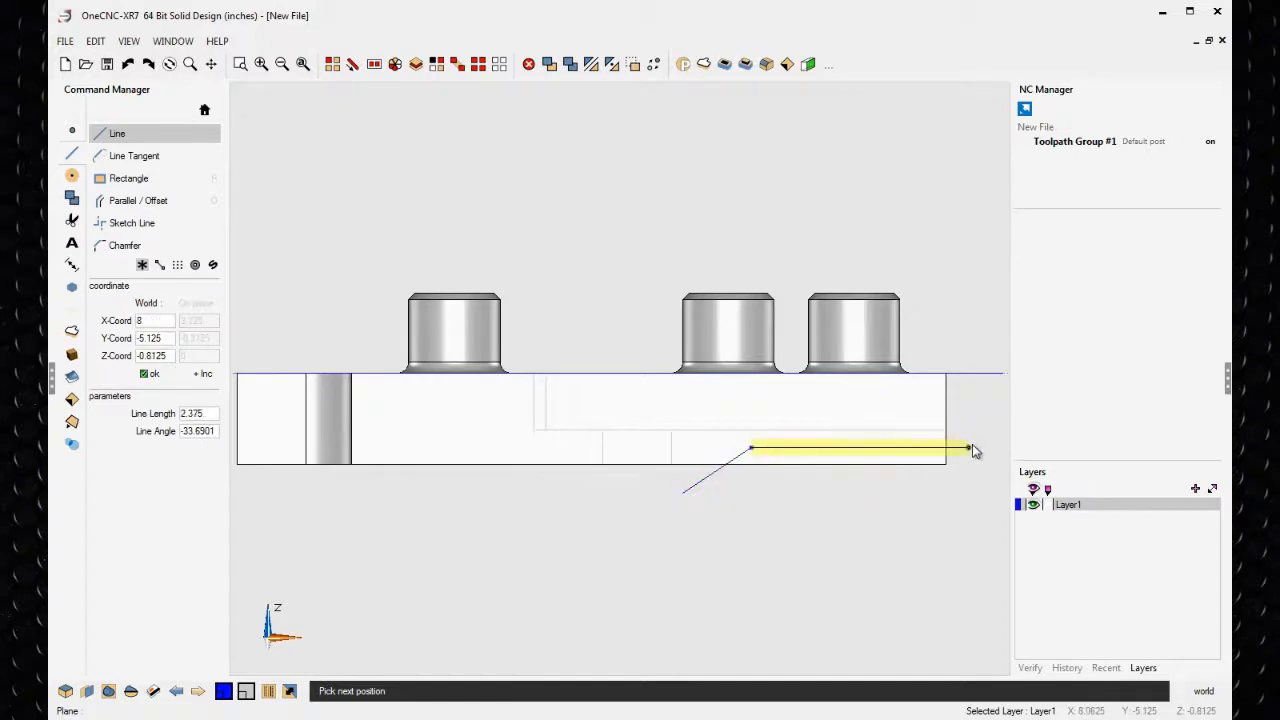
pyautogui.click(974, 449)
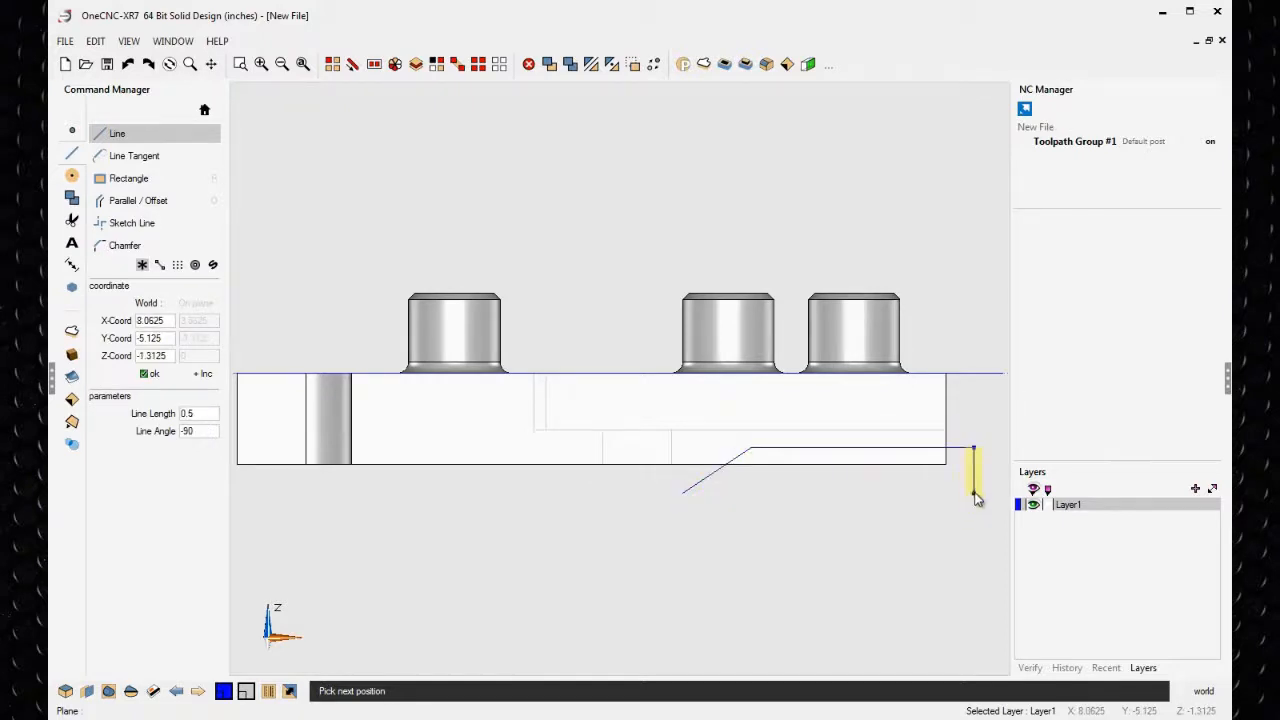
pyautogui.click(974, 492)
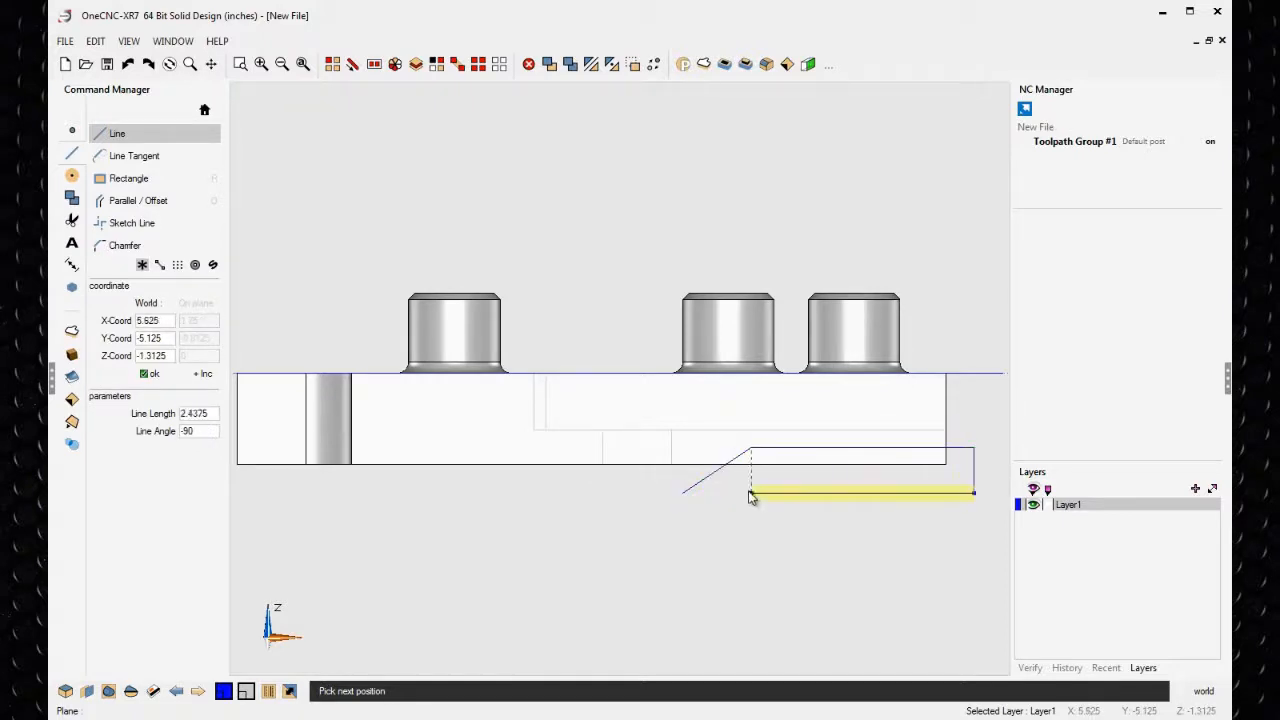
pyautogui.click(686, 492)
# Extrude-cut the slanted profile through the plate's full width to remove material from its underside
pyautogui.scroll(-1, 787, 529)
pyautogui.moveTo(787, 529); pyautogui.dragTo(680, 560, button='middle')
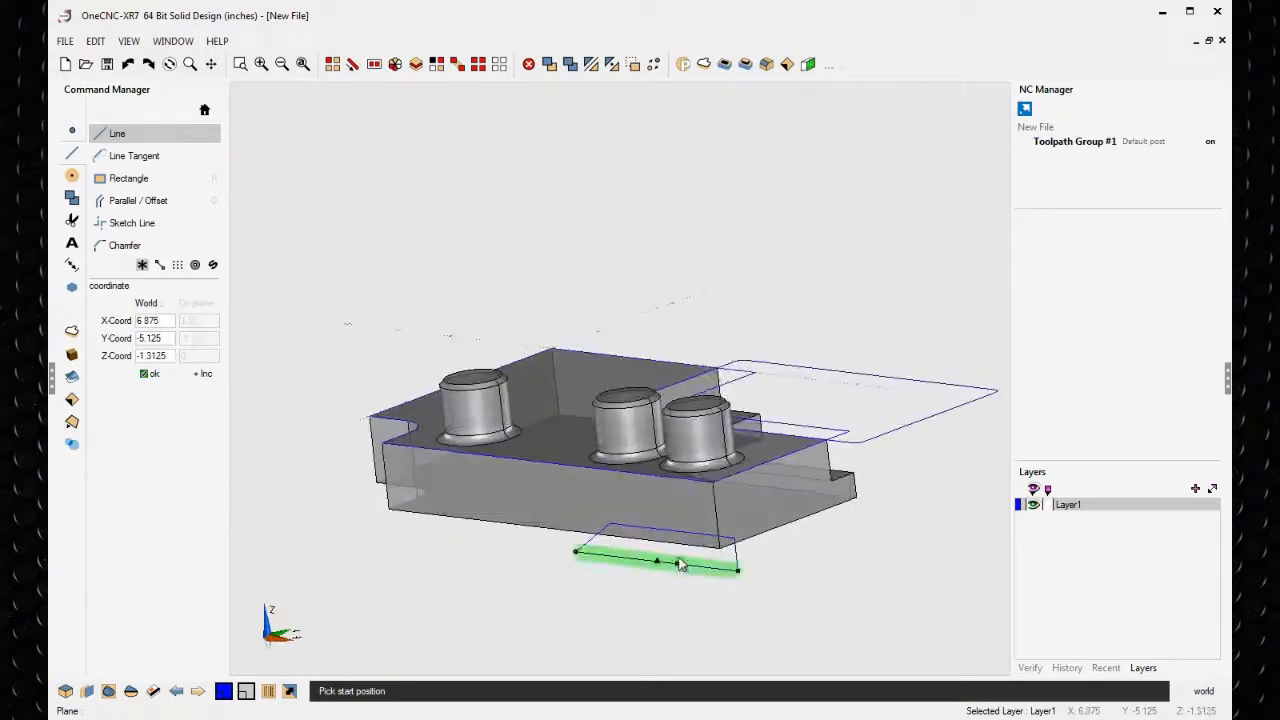
pyautogui.scroll(1, 680, 560)
pyautogui.click(724, 64)
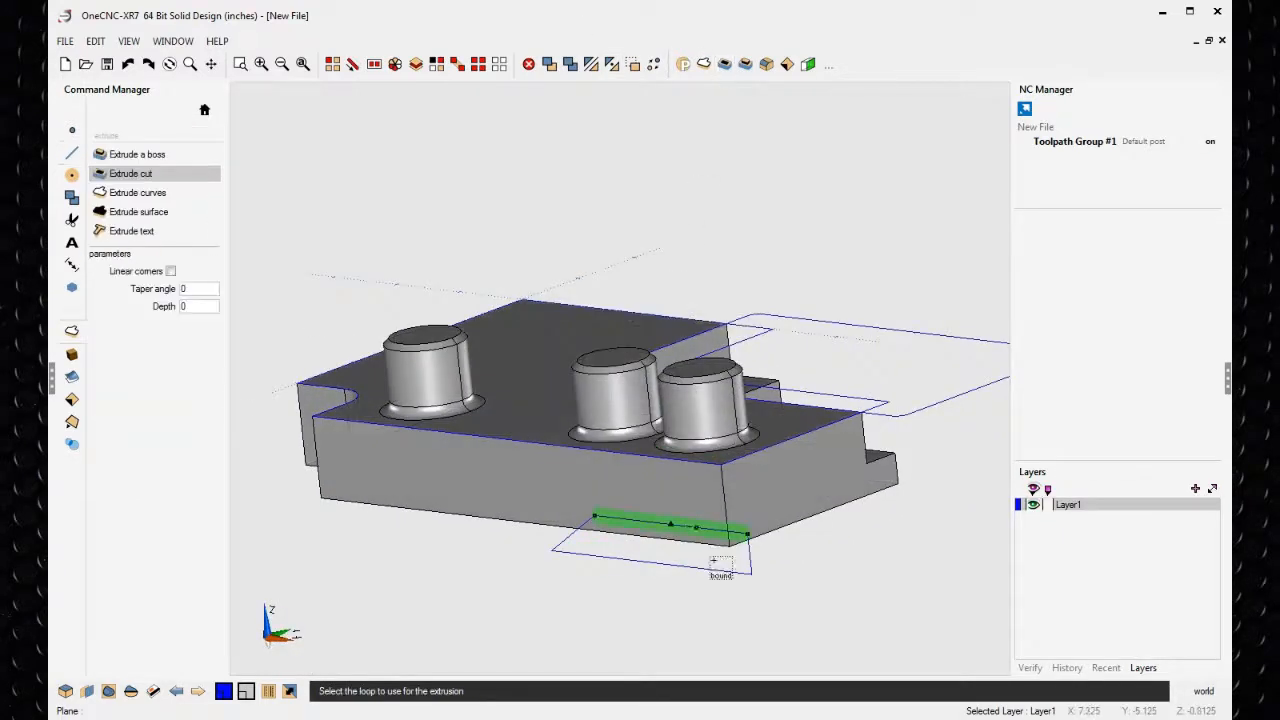
pyautogui.click(729, 576)
pyautogui.click(964, 430)
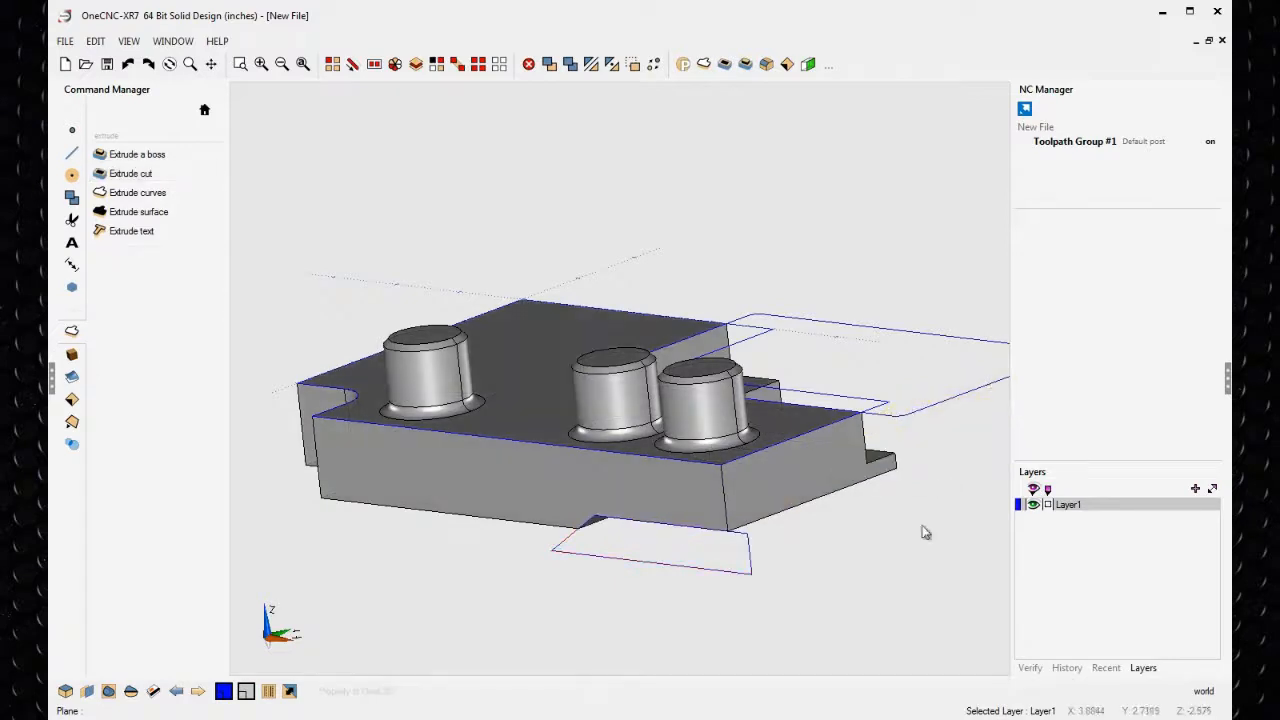
# Draw a long horizontal rectangle with 0.125 corner radii on the plate's long side face, viewed square to the working plane
pyautogui.scroll(-1, 785, 545)
pyautogui.moveTo(681, 525); pyautogui.dragTo(780, 414, button='middle')
pyautogui.rightClick(766, 414)
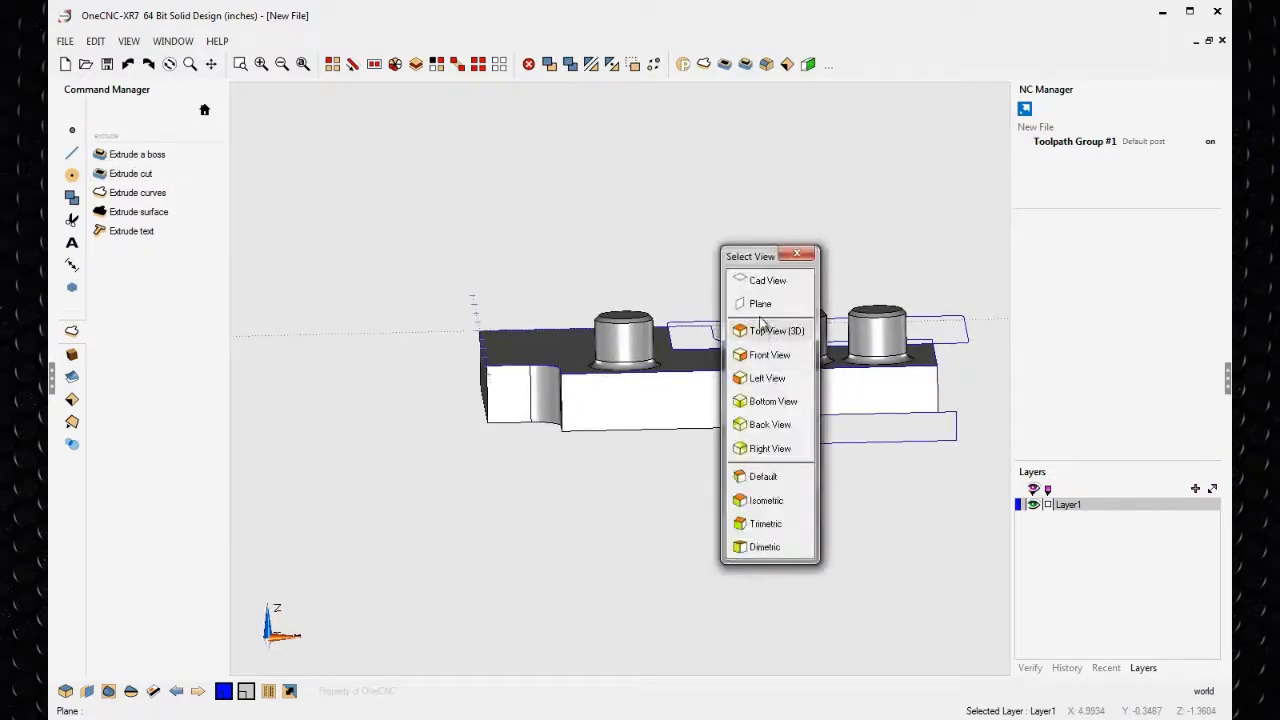
pyautogui.click(760, 304)
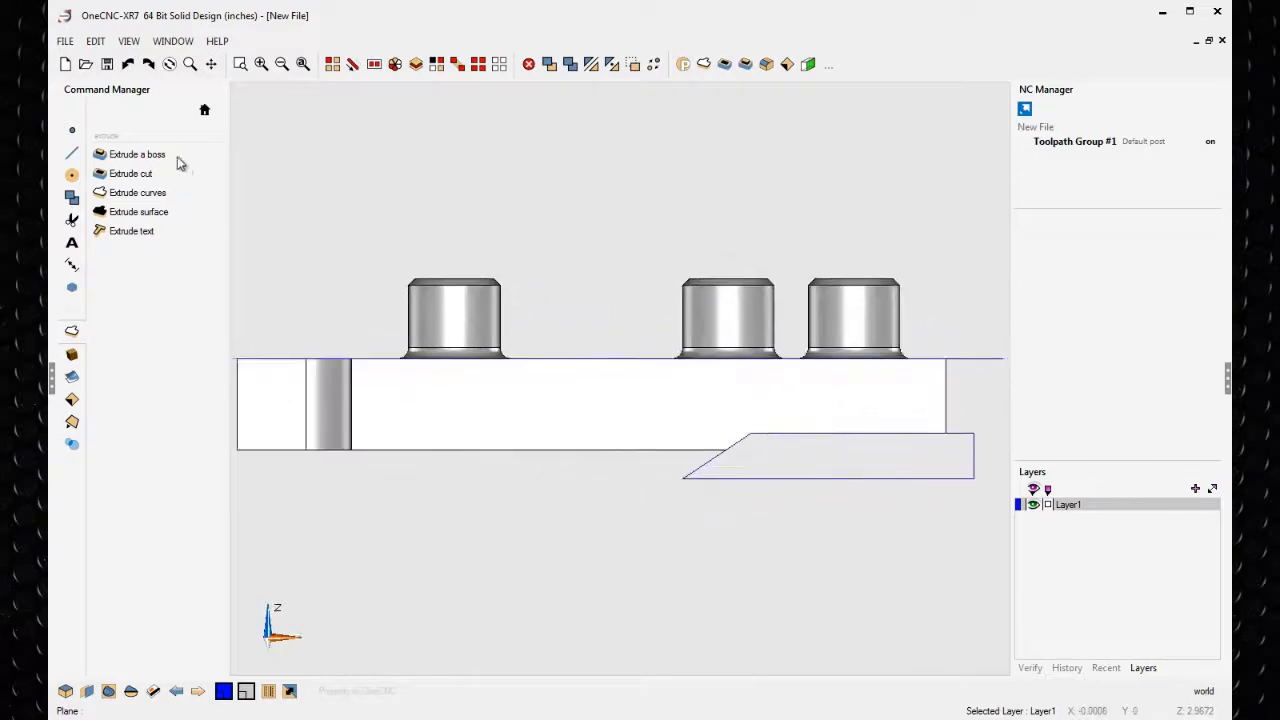
pyautogui.click(71, 153)
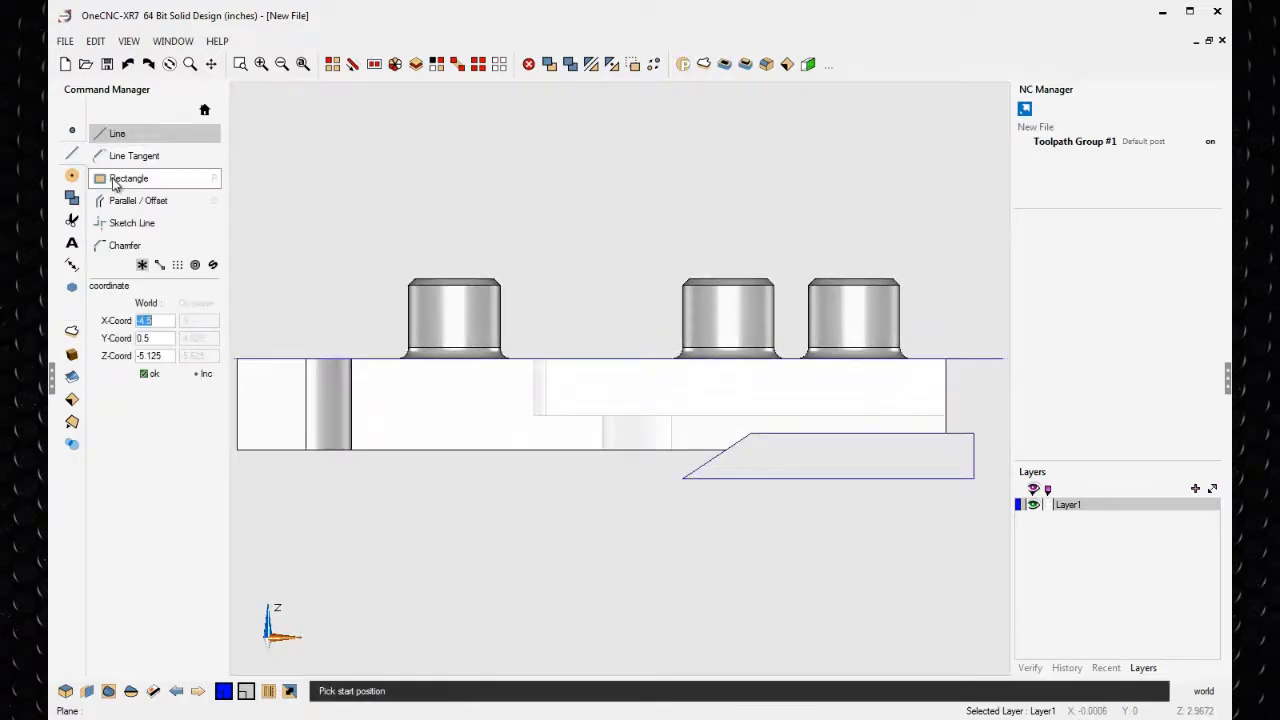
pyautogui.click(128, 178)
pyautogui.click(386, 388)
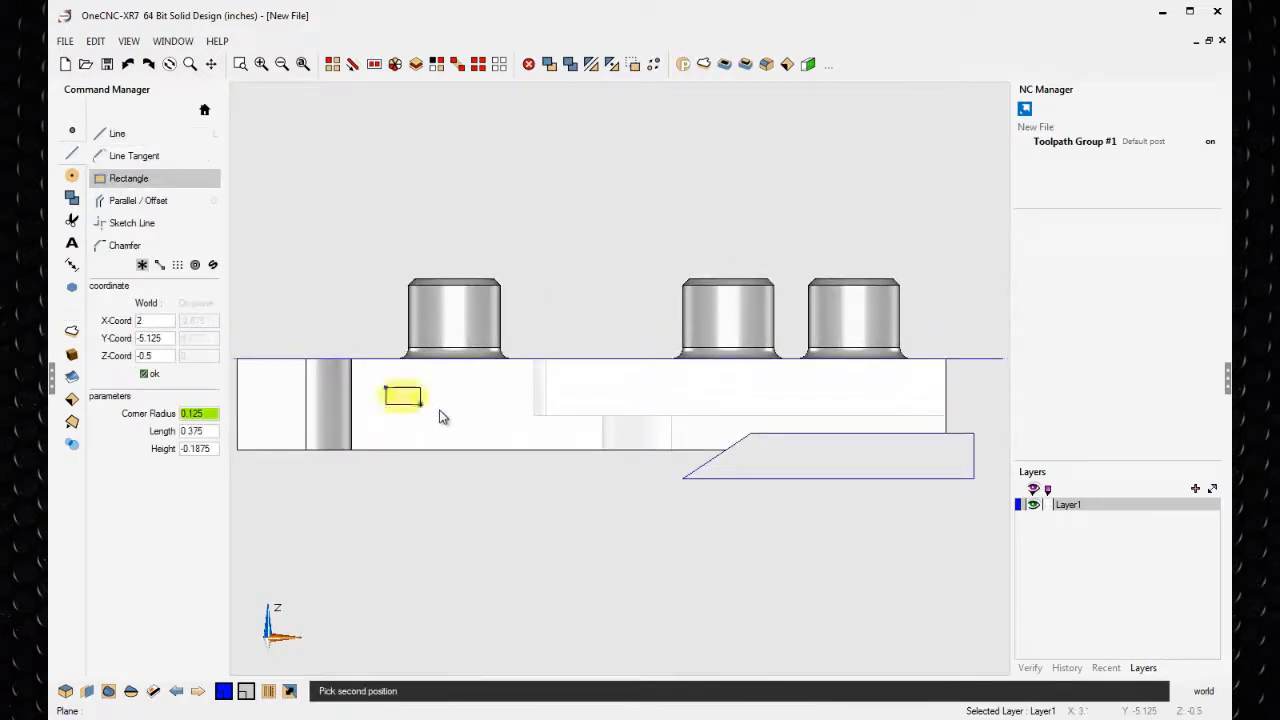
pyautogui.click(680, 427)
pyautogui.press('Escape')
# Extrude the rounded rectangle on the side face as a boss with a height of .07
pyautogui.moveTo(650, 465); pyautogui.dragTo(682, 429, button='middle')
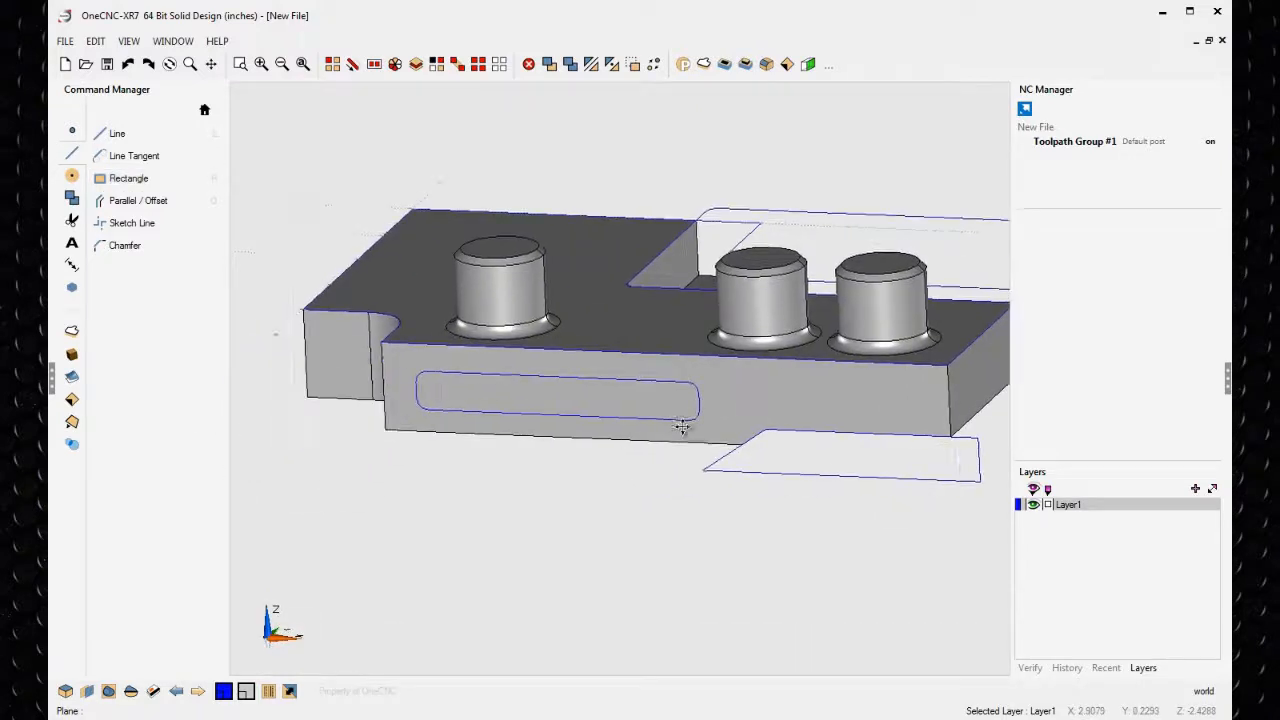
pyautogui.click(744, 64)
pyautogui.click(643, 372)
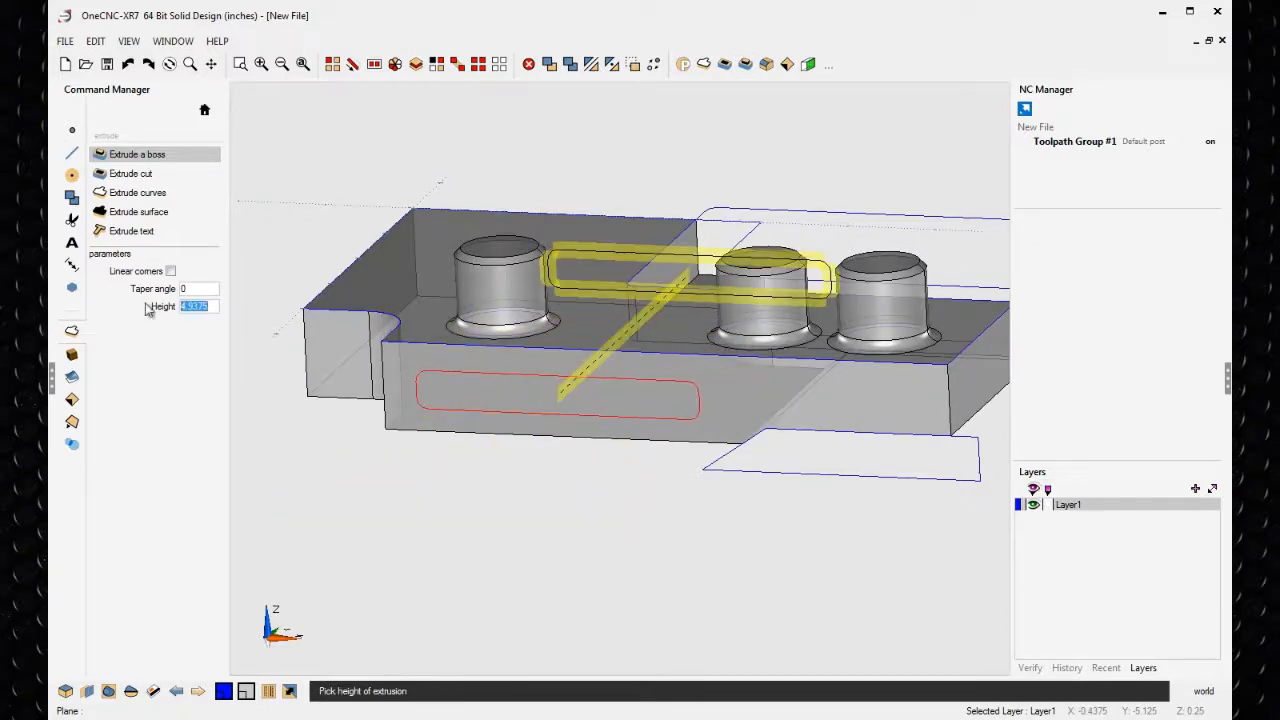
pyautogui.write('.07')
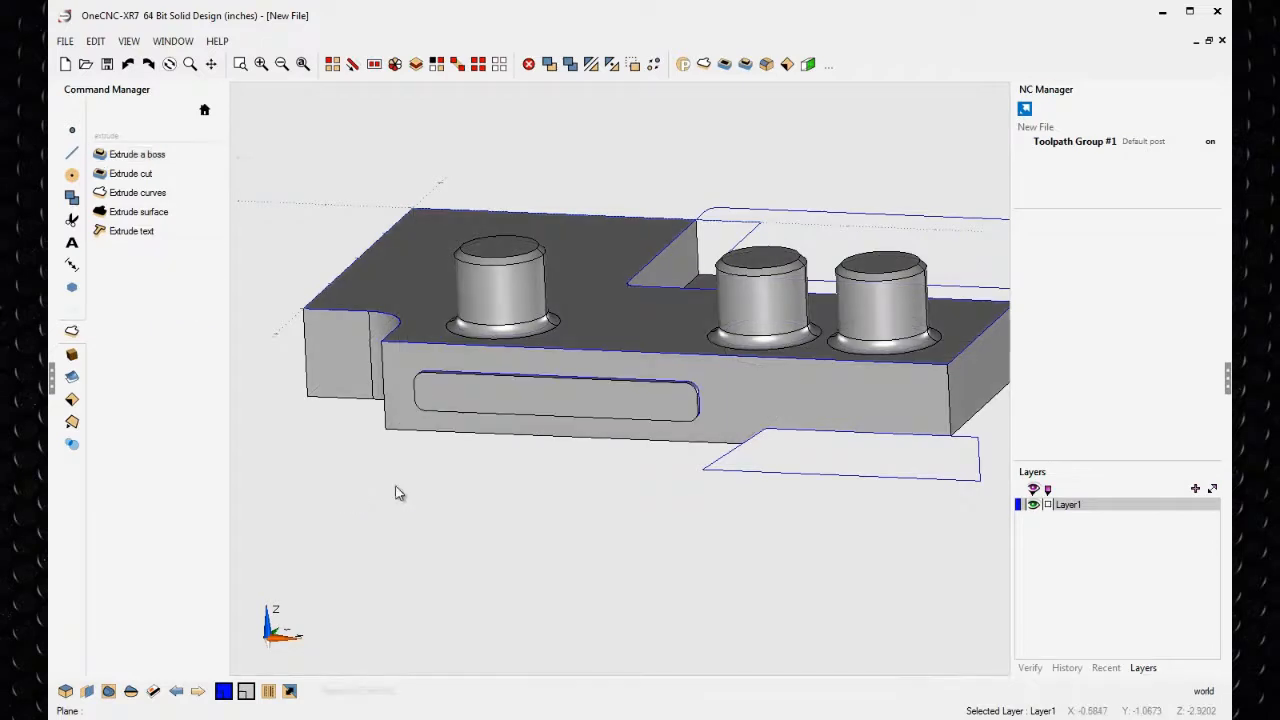
# Select all the blue sketch curves by color, delete them, and show the solid in the isometric view
pyautogui.moveTo(400, 491); pyautogui.dragTo(525, 450, button='middle')
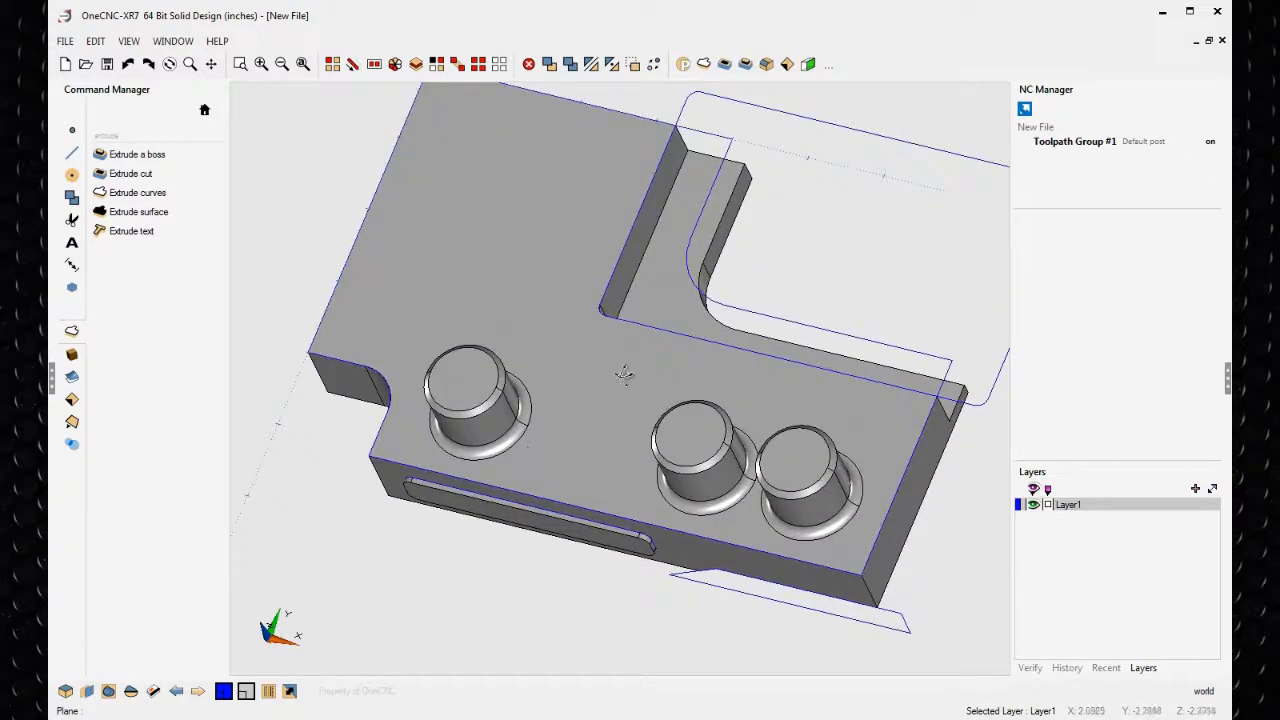
pyautogui.moveTo(697, 409); pyautogui.dragTo(685, 385, button='middle')
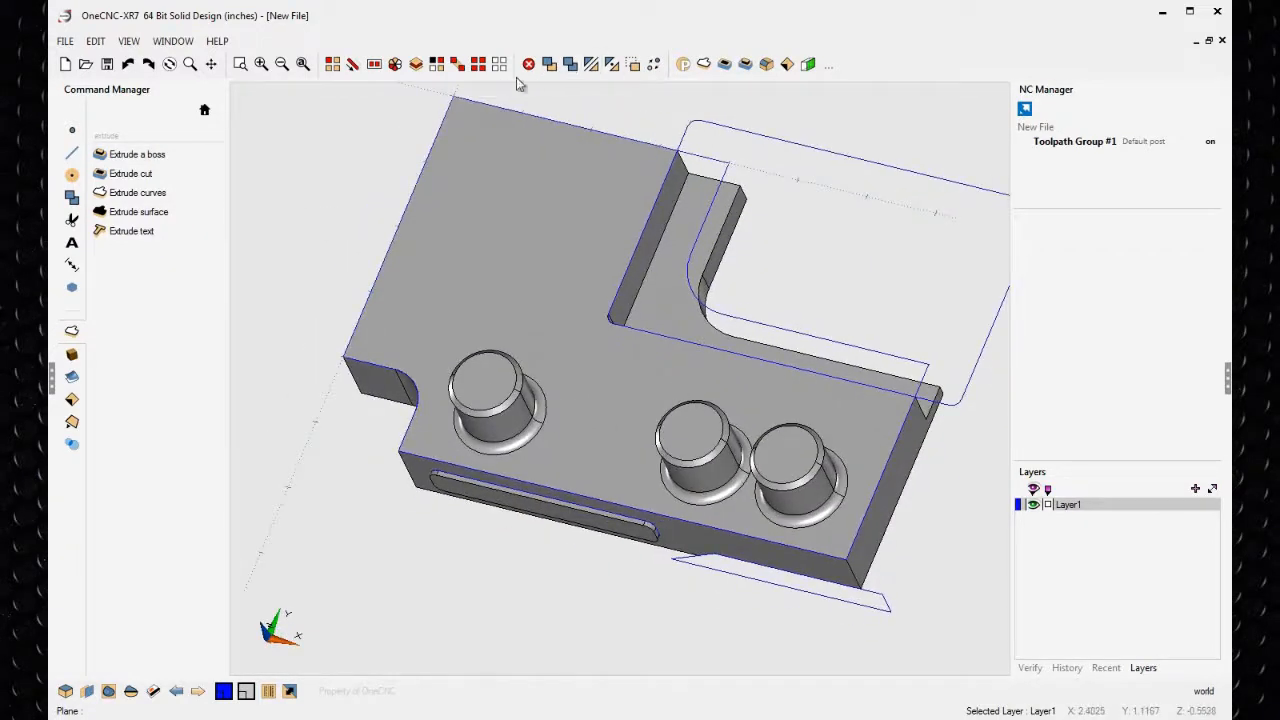
pyautogui.click(412, 64)
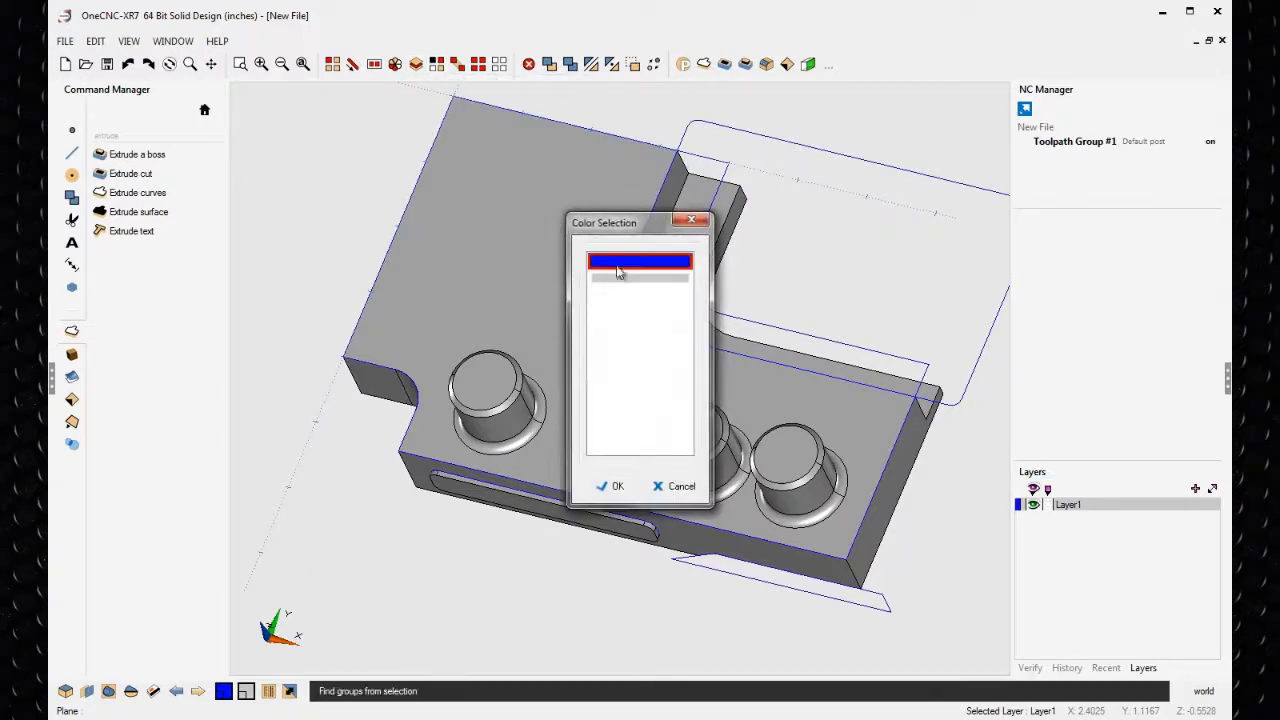
pyautogui.click(618, 487)
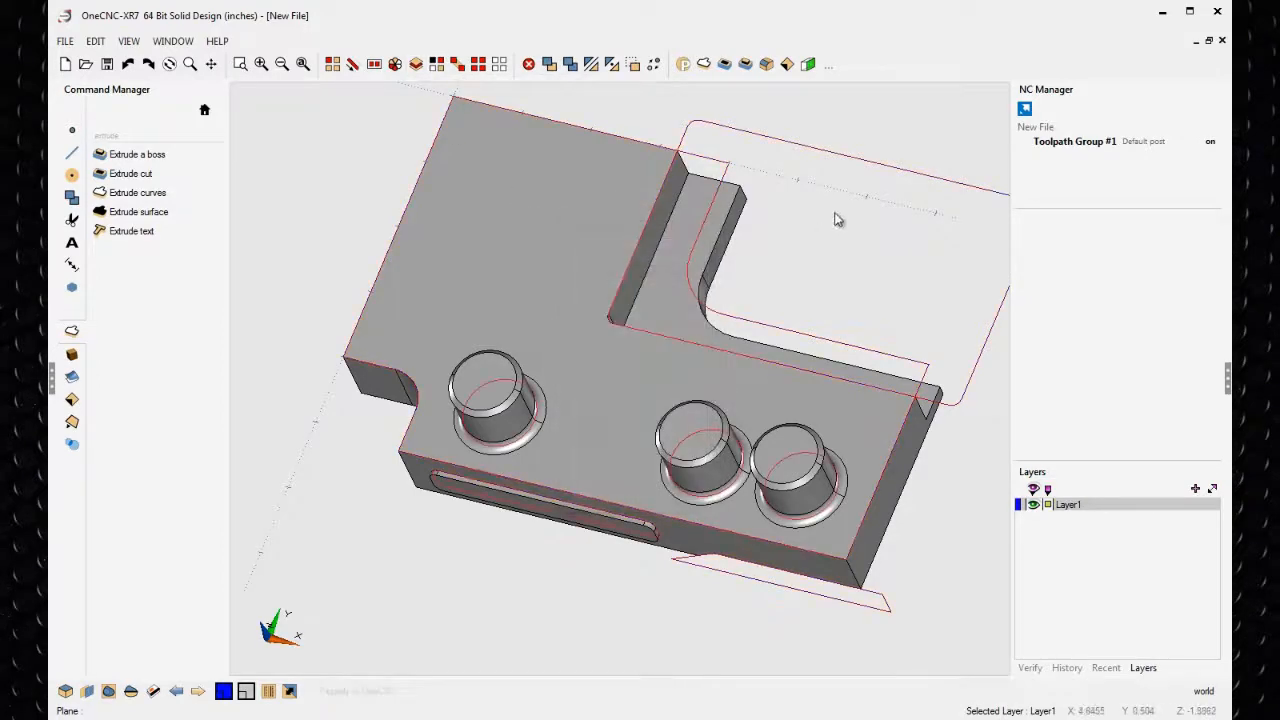
pyautogui.press('Delete')
pyautogui.moveTo(828, 237); pyautogui.dragTo(808, 162, button='middle')
pyautogui.rightClick(808, 162)
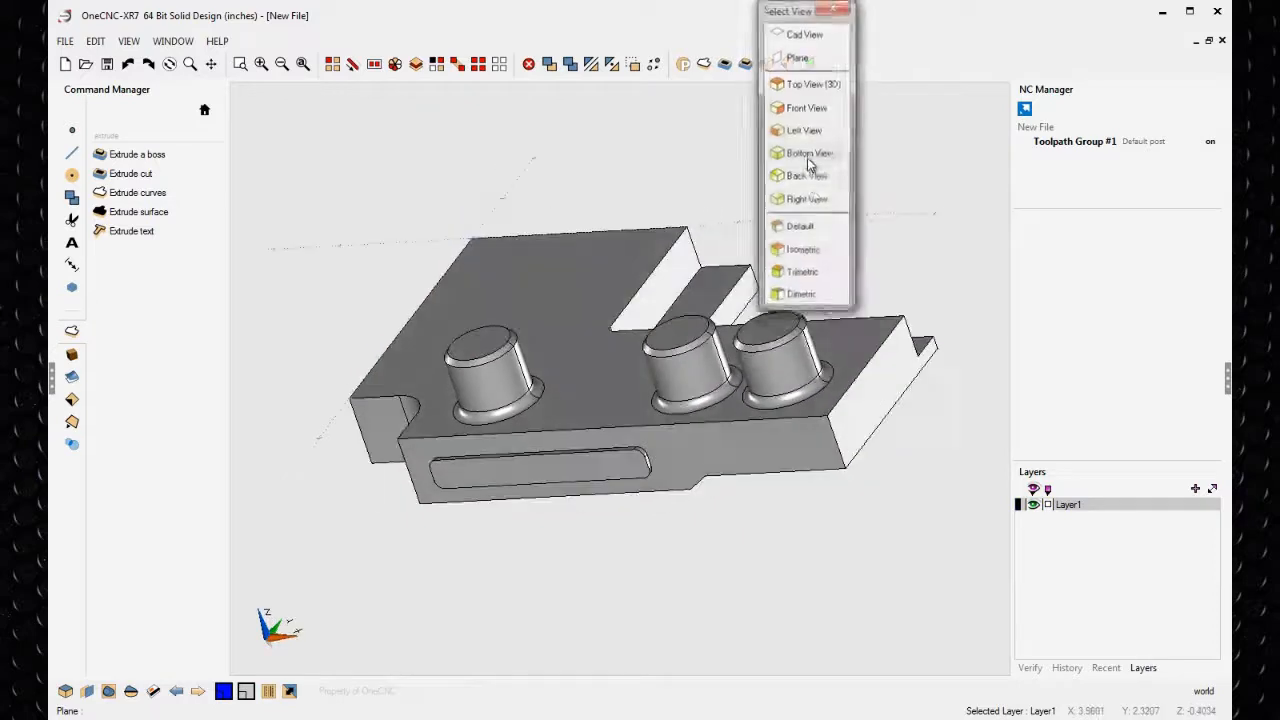
pyautogui.click(796, 257)
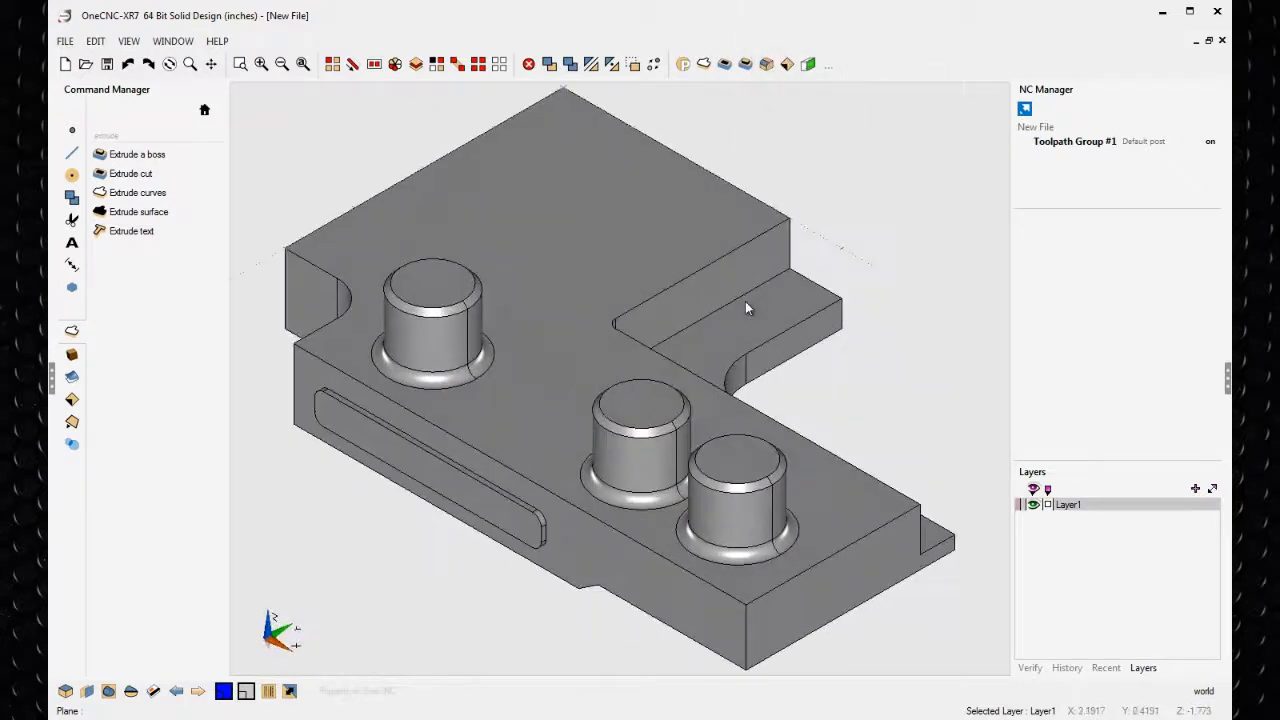